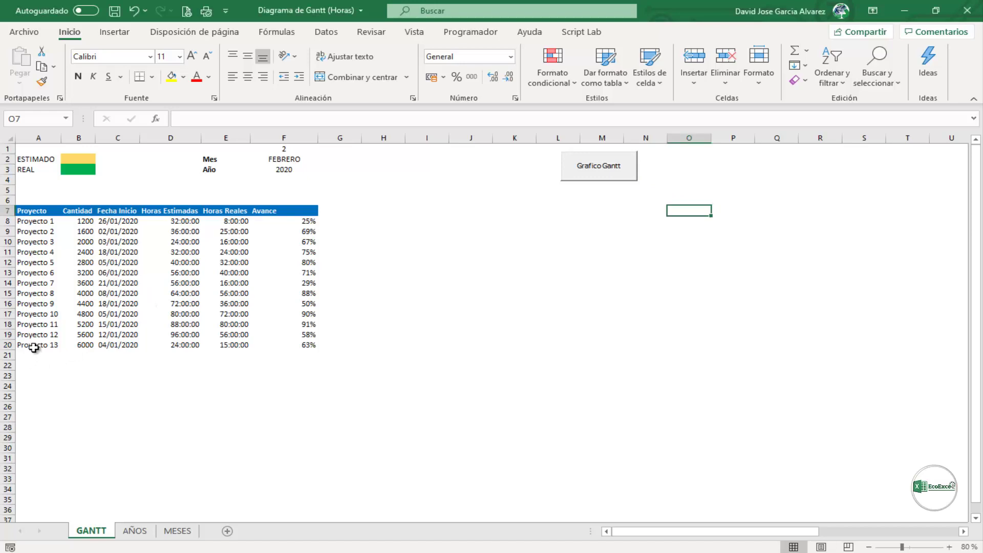
Review the Proyecto, Cantidad, Fecha Inicio, Horas Estimadas and Horas Reales columns and F8's Avance formula
click(38, 139)
click(79, 138)
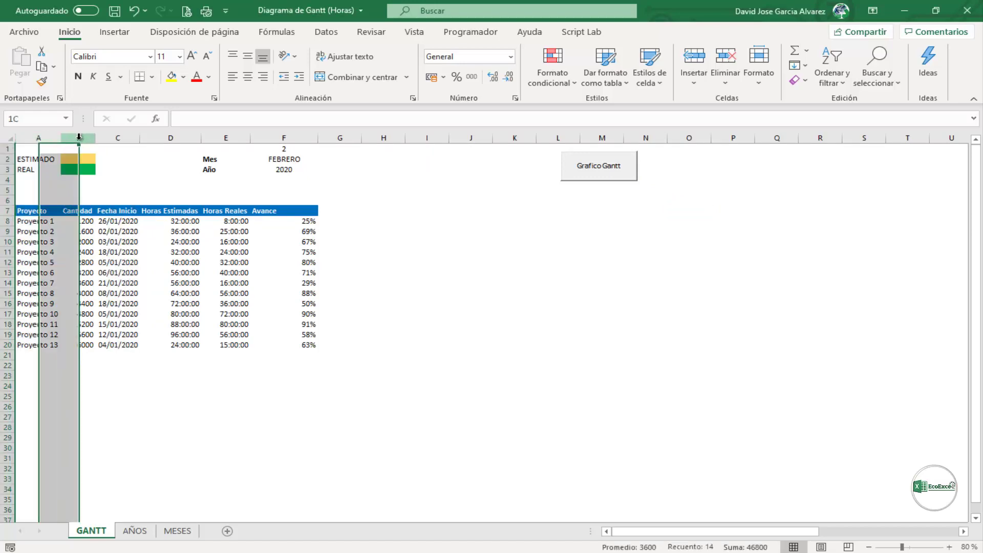
click(105, 138)
click(189, 138)
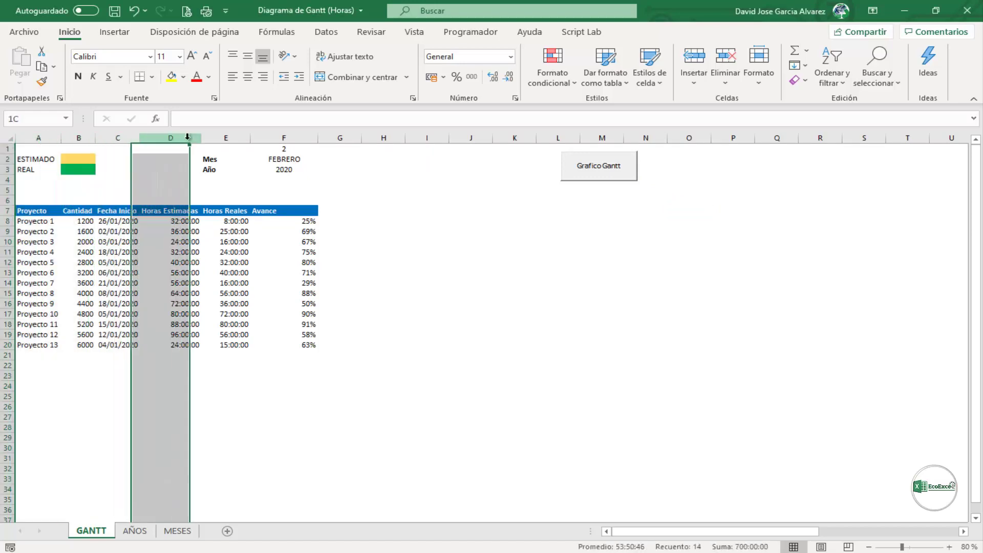
click(214, 137)
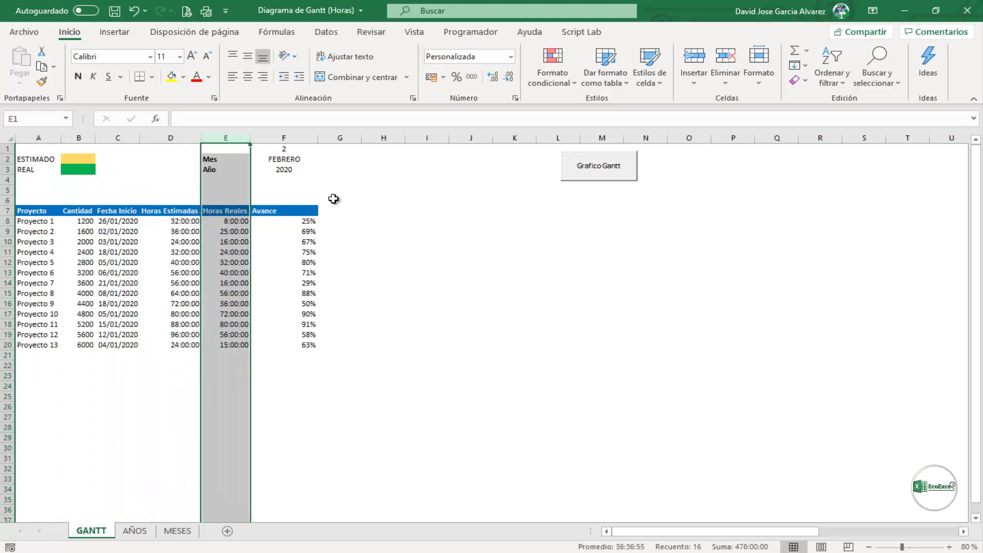
click(318, 222)
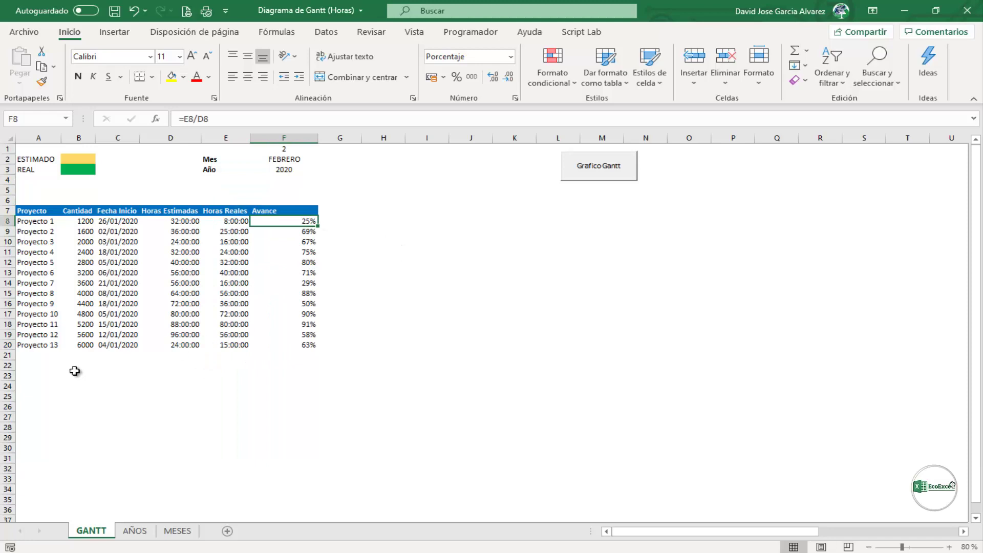
Run the Grafico Gantt macro to draw bars for all 13 projects, checking empty row 21
click(31, 348)
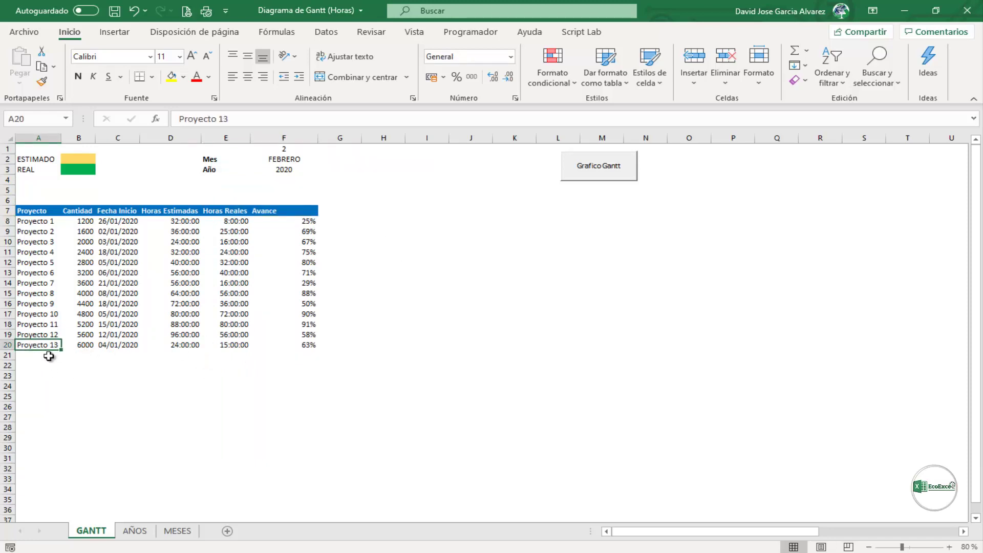
click(44, 354)
click(77, 354)
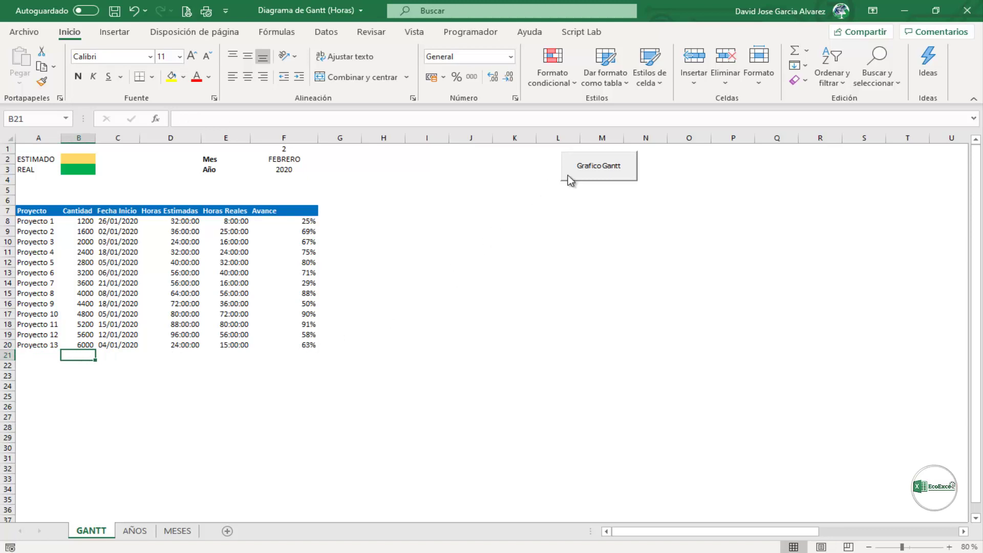
click(624, 165)
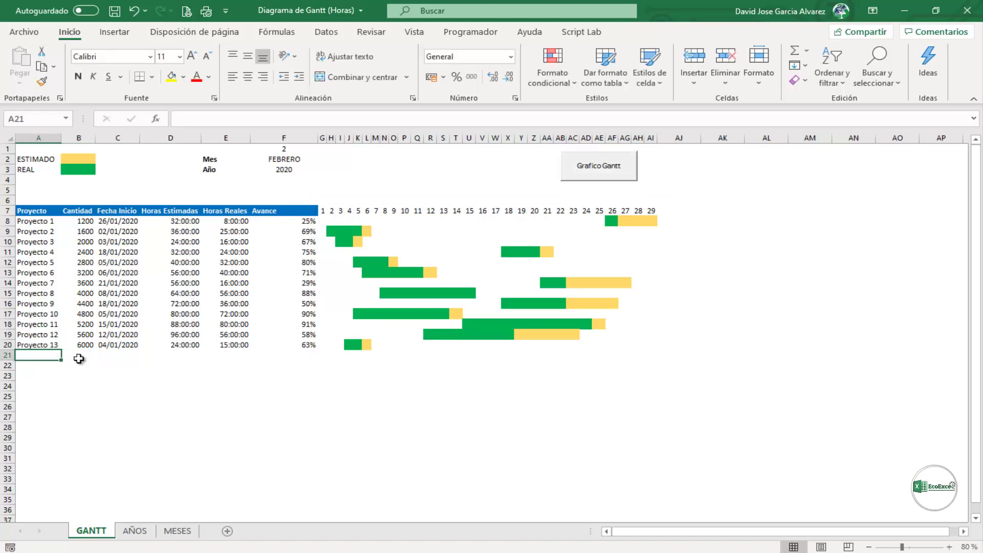
click(119, 353)
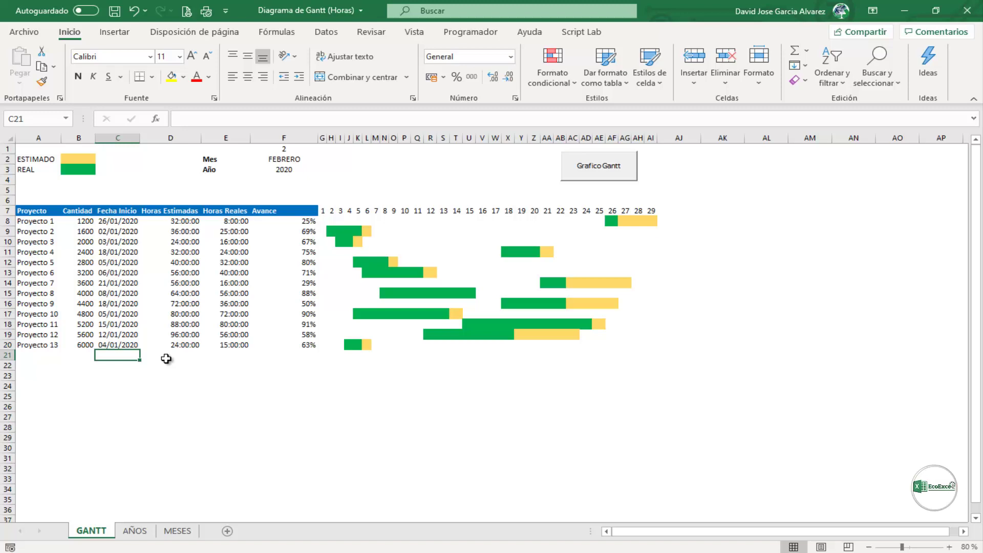
click(193, 360)
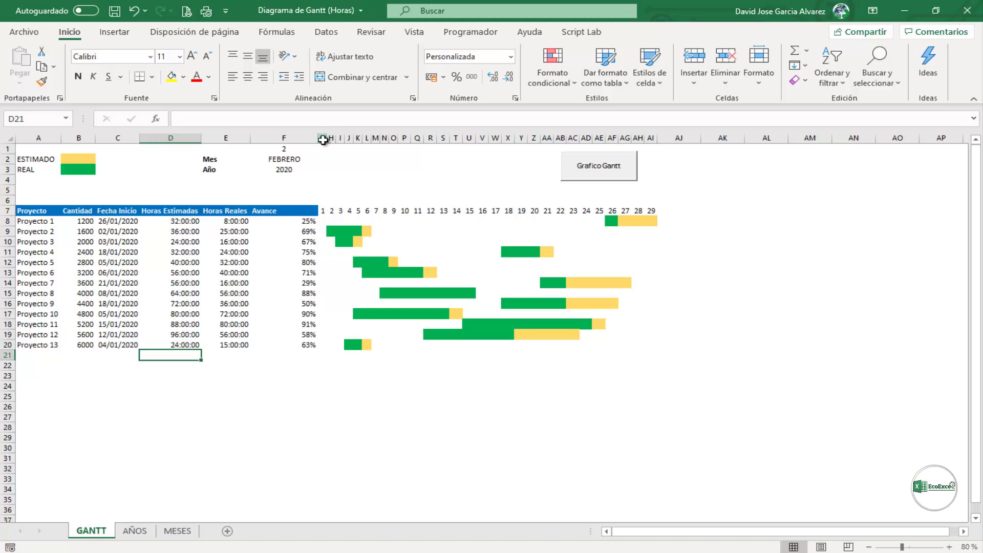
Delete day columns G through AJ together with their Gantt bars
drag(322, 139, 655, 139)
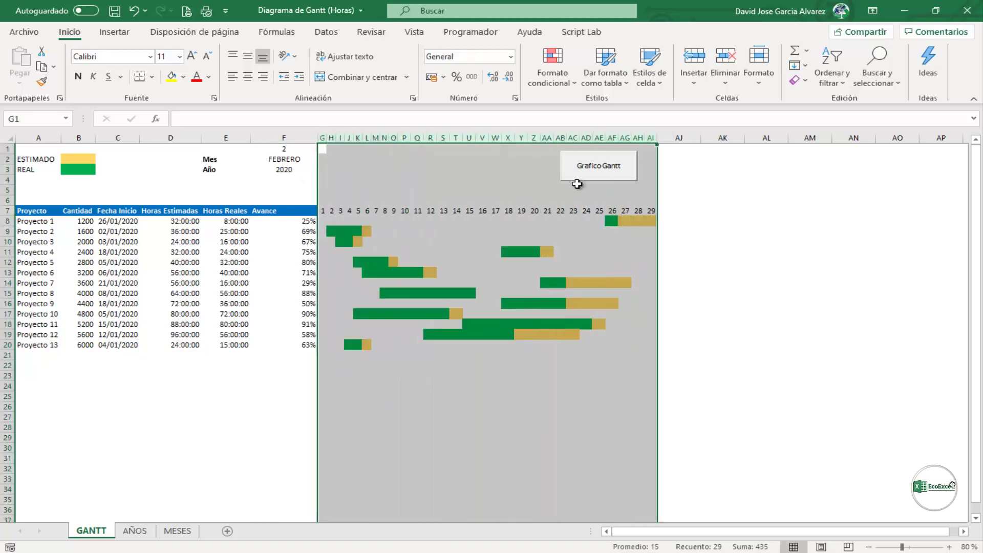
click(626, 217)
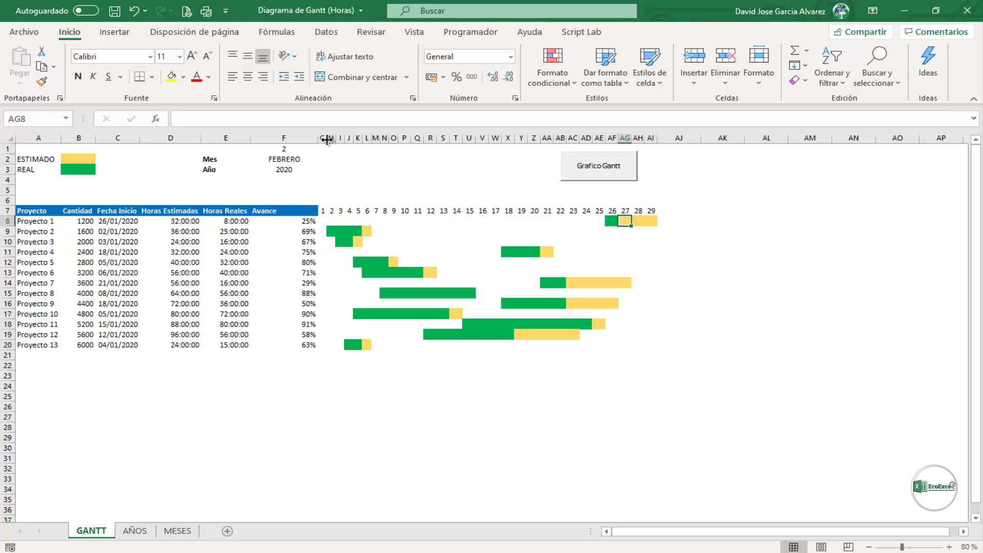
mouse_move(323, 137)
mouse_down()
mouse_move(723, 143)
mouse_move(693, 259)
mouse_up()
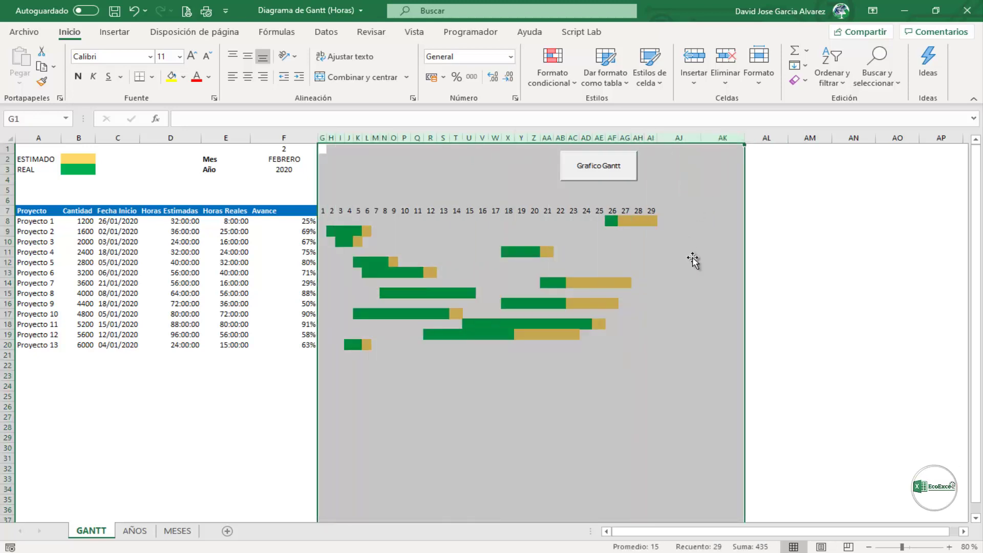
click(693, 261)
drag(322, 137, 656, 137)
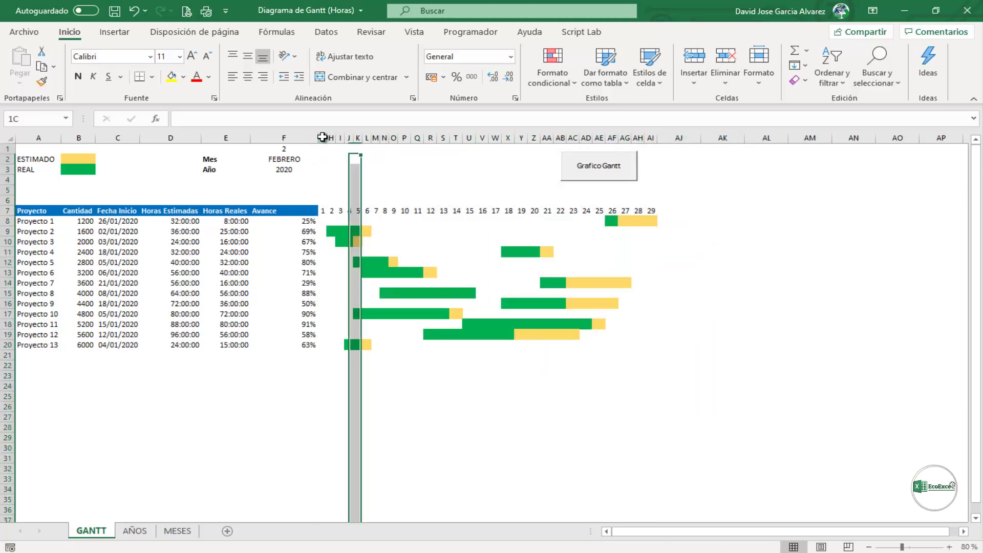
right_click(656, 137)
click(701, 262)
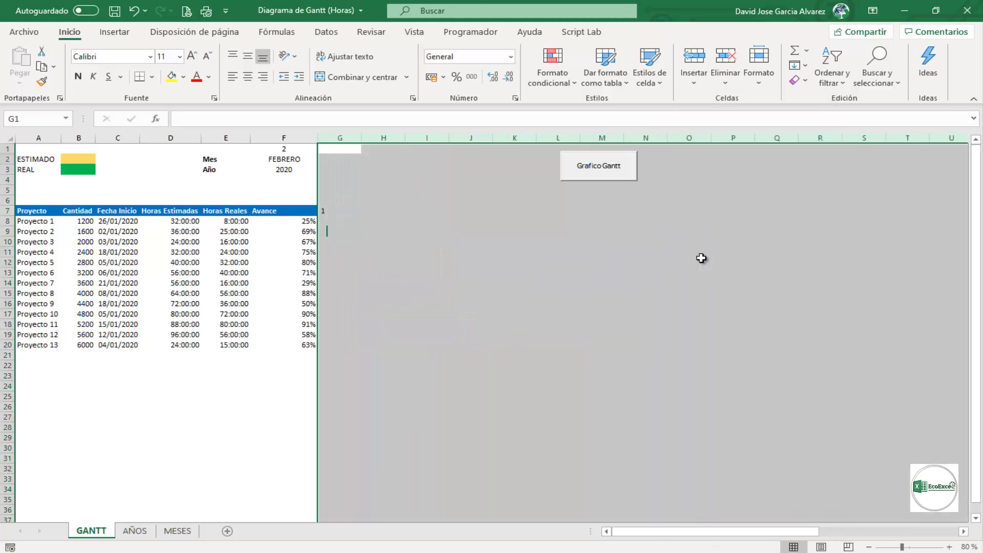
click(610, 242)
click(514, 242)
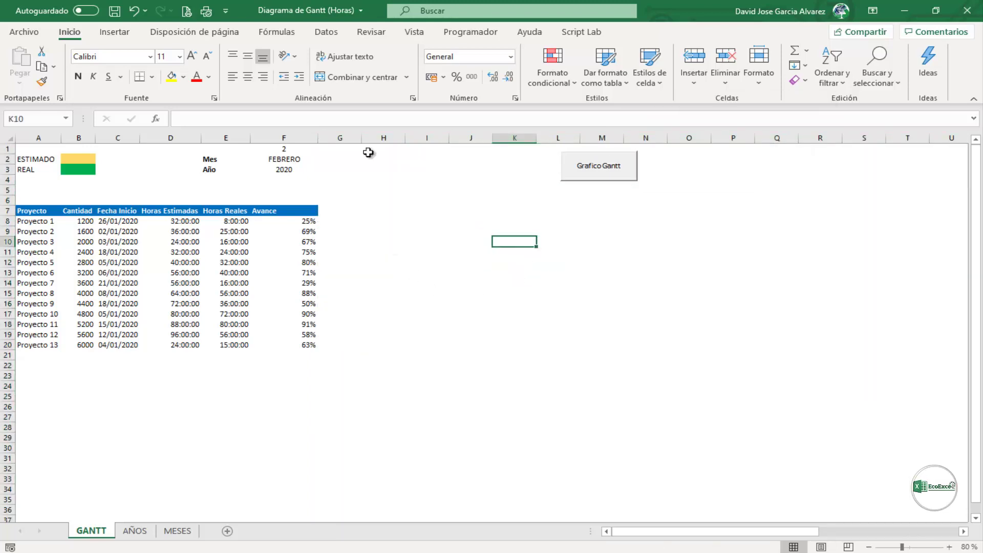
Turn on Design Mode and open the Grafico Gantt button's click code
click(466, 34)
click(419, 76)
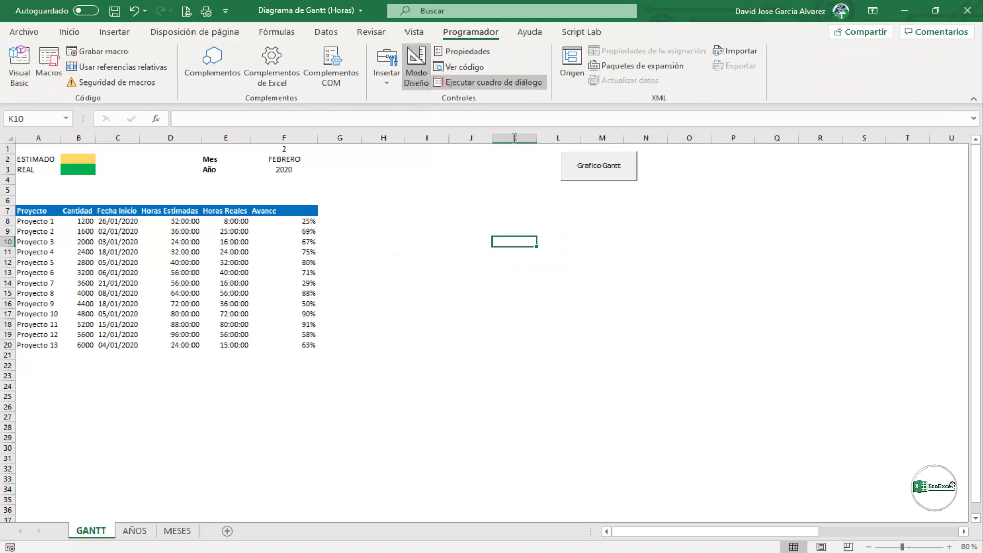
double_click(603, 164)
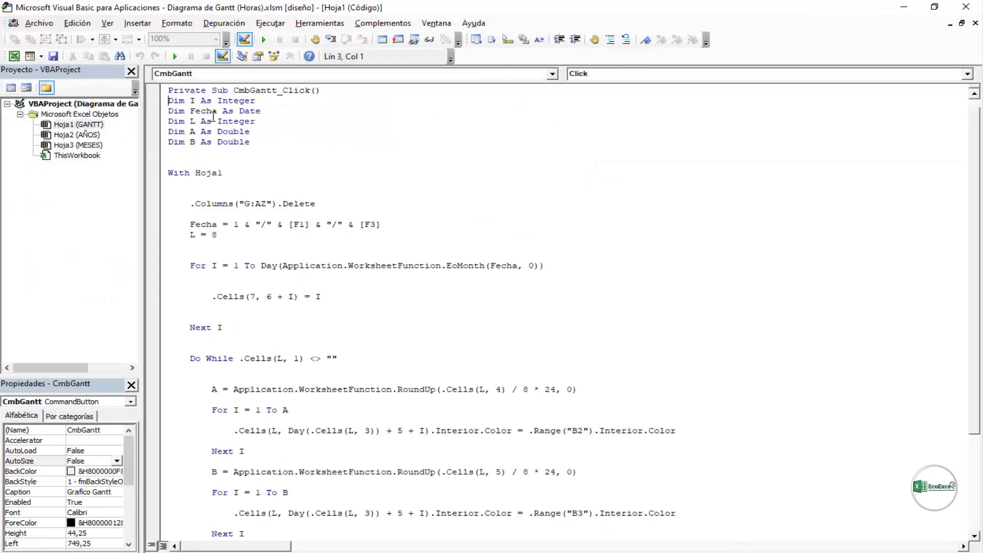
Copy the CmbGantt_Click code from the declarations through End With
key(shift+Down)
key(shift+Down)
key(shift+Down)
key(shift+Down)
key(shift+Down)
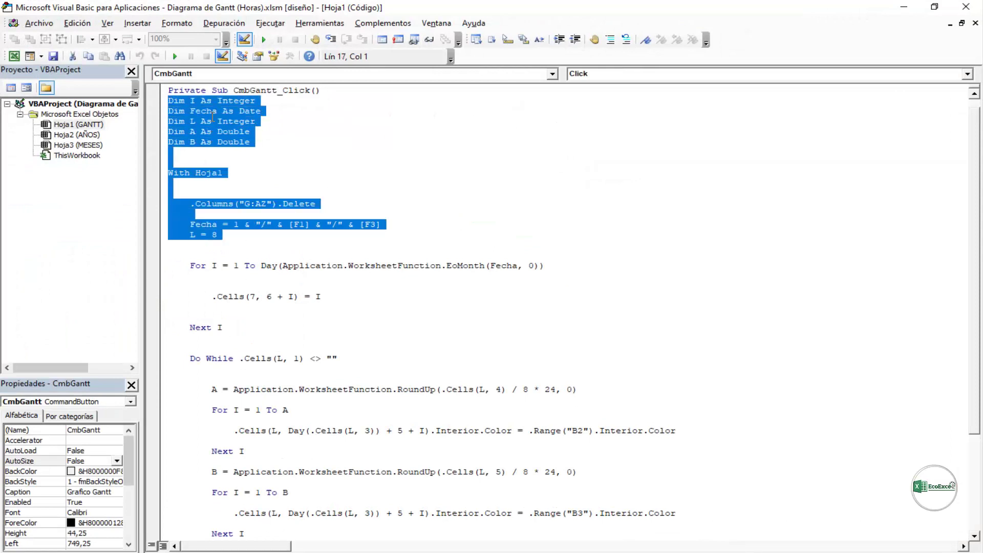
key(shift+Down)
key(shift+Down)
key(shift+Down)
key(shift+Down)
key(shift+Down)
key(shift+Down)
key(shift+Down)
key(shift+Down)
key(shift+Down)
key(shift+Down)
key(shift+Down)
key(shift+Down)
key(ctrl+c)
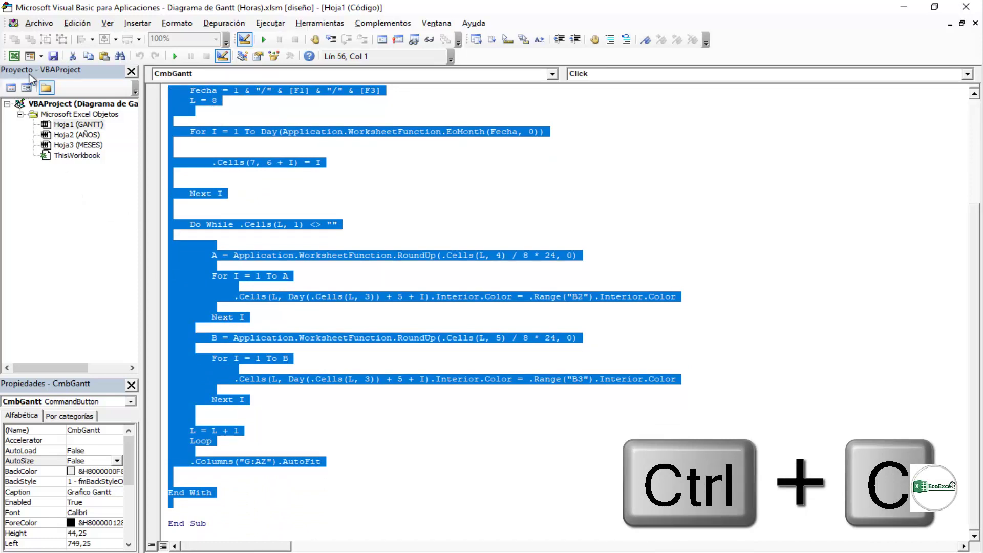
click(42, 56)
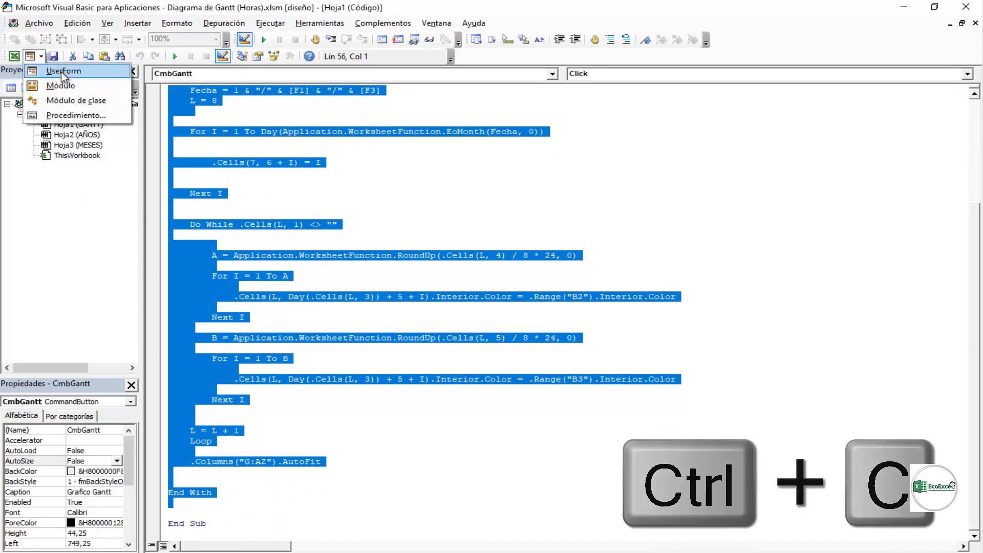
Insert a new module and name it Procedimientos
click(67, 83)
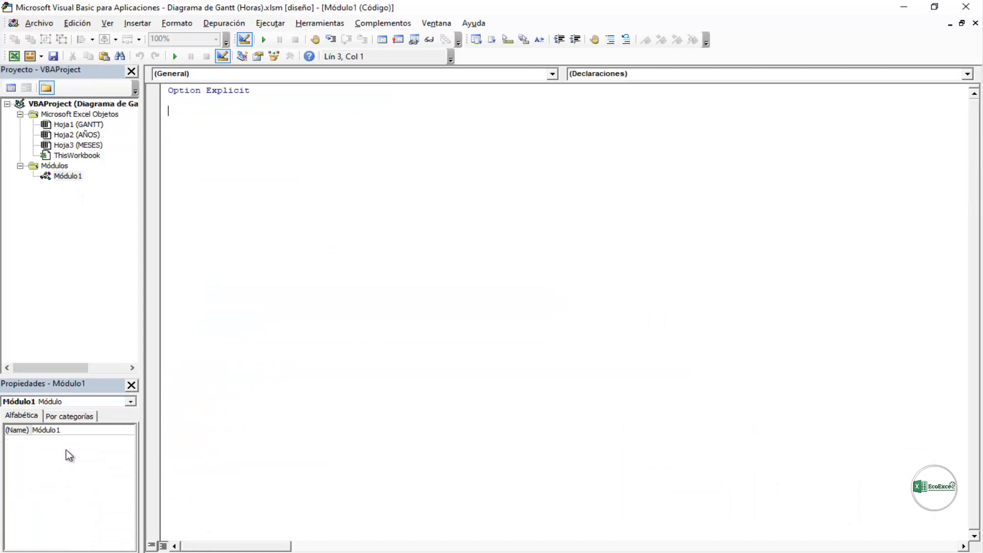
click(70, 432)
double_click(70, 432)
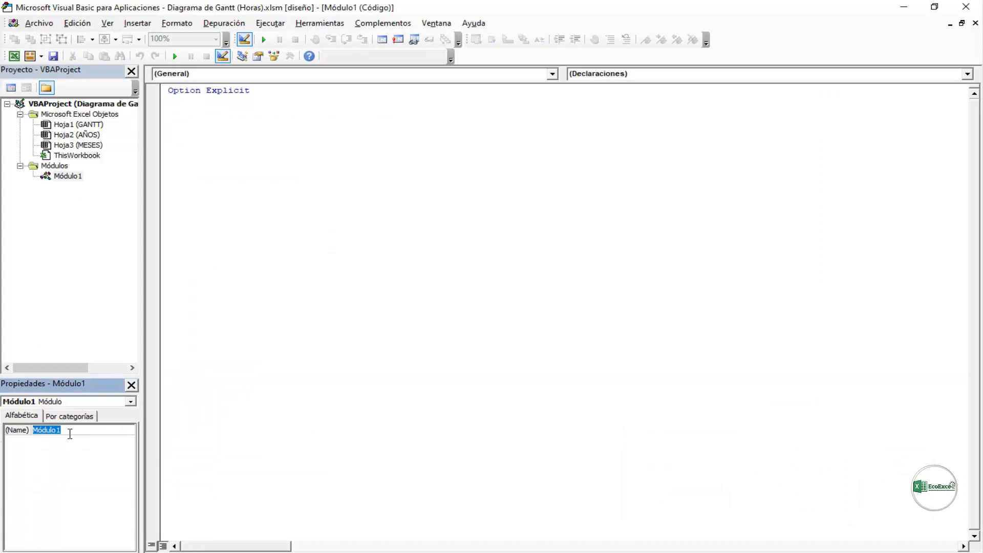
text(Procedi)
text(mientos)
key(Return)
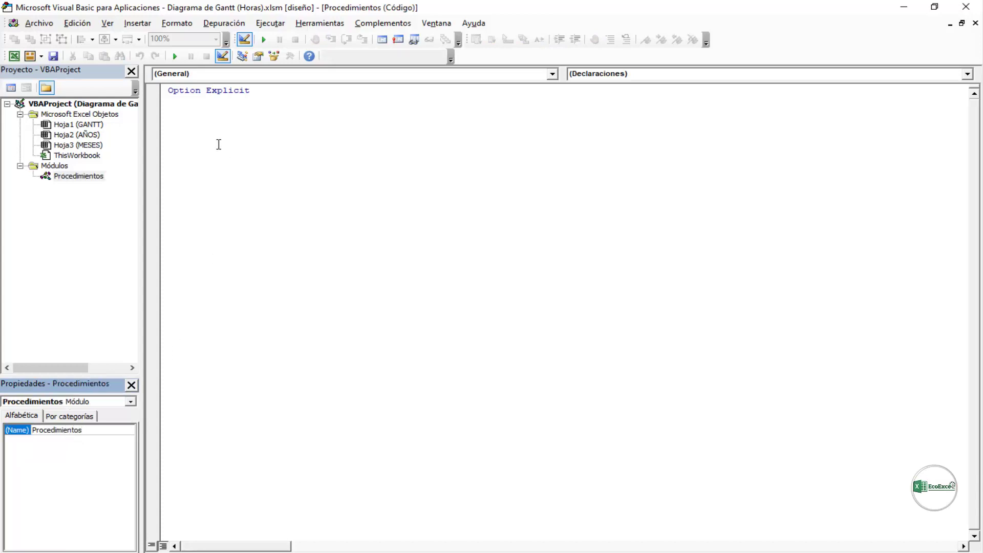
Create an empty Sub Diagrama_Gantt procedure in the module
click(211, 111)
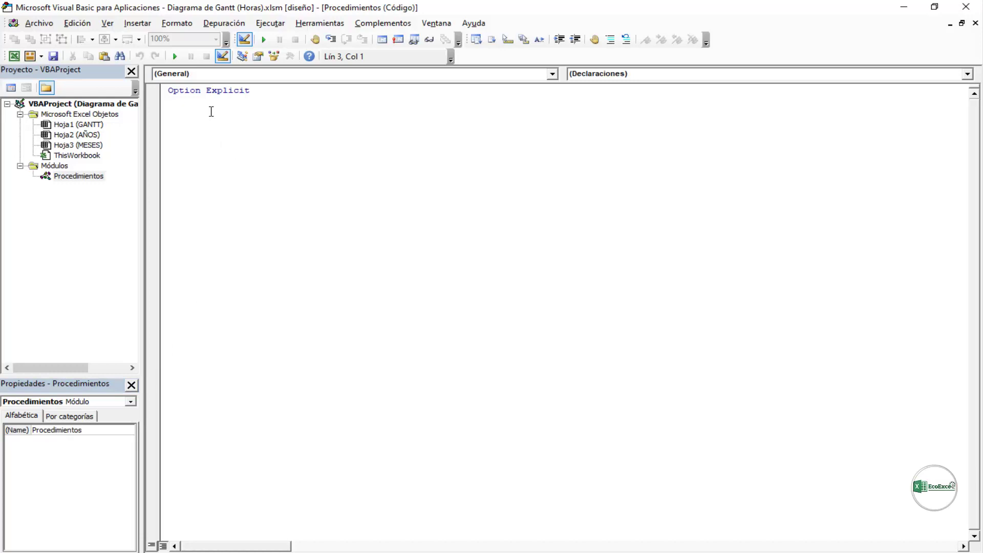
text(Sub )
text(Diagrama)
text(_Gantt)
key(Return)
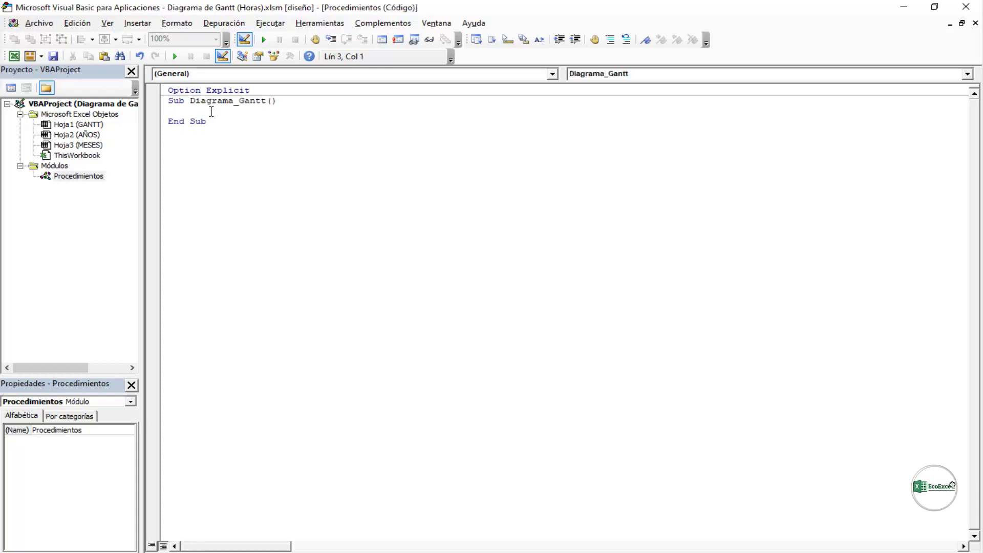
Paste the copied Gantt code into Diagrama_Gantt and review it around the With Hoja1 line
right_click(183, 106)
click(196, 146)
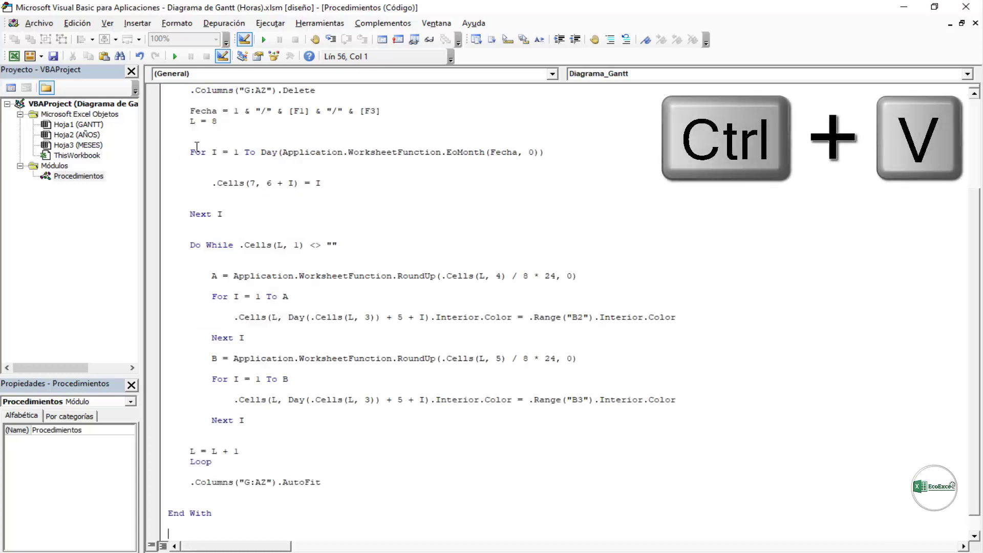
scroll(341, 173, up, 1)
scroll(341, 172, up, 2)
scroll(393, 181, down, 4)
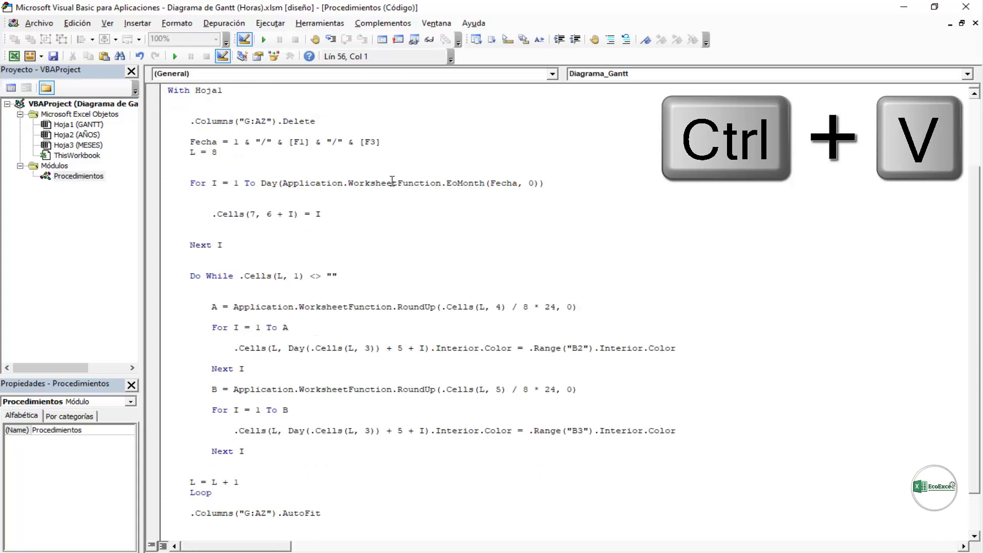
scroll(393, 181, up, 4)
scroll(393, 181, up, 1)
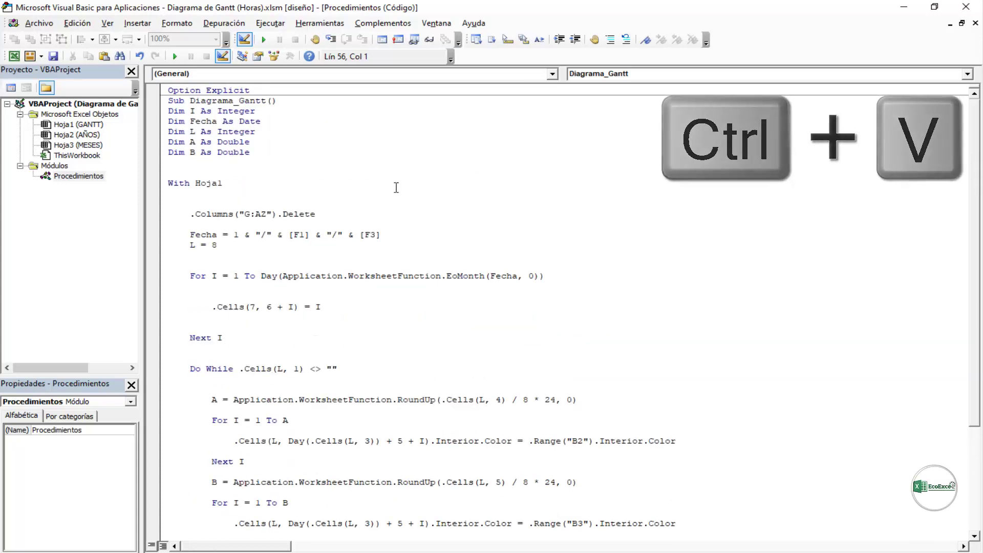
click(393, 183)
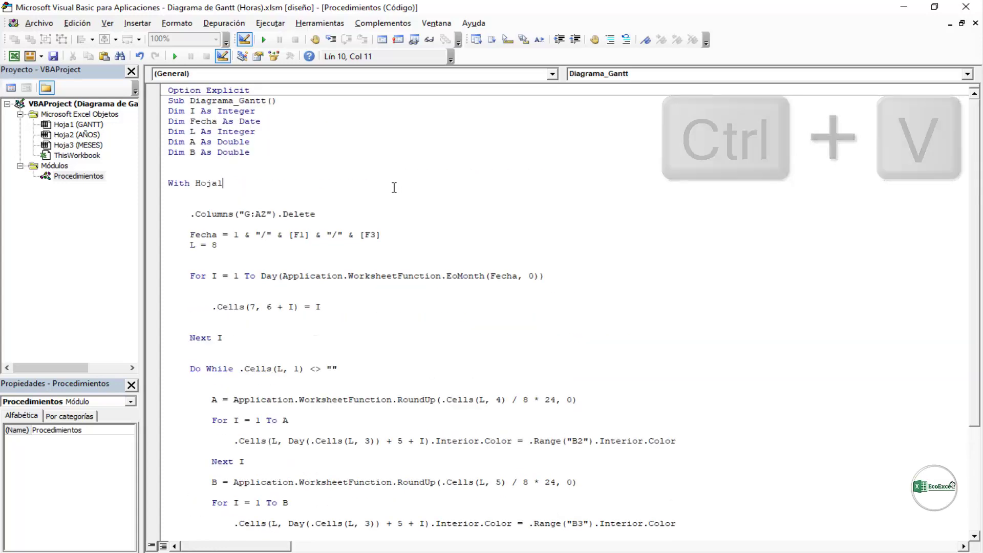
click(374, 164)
double_click(213, 100)
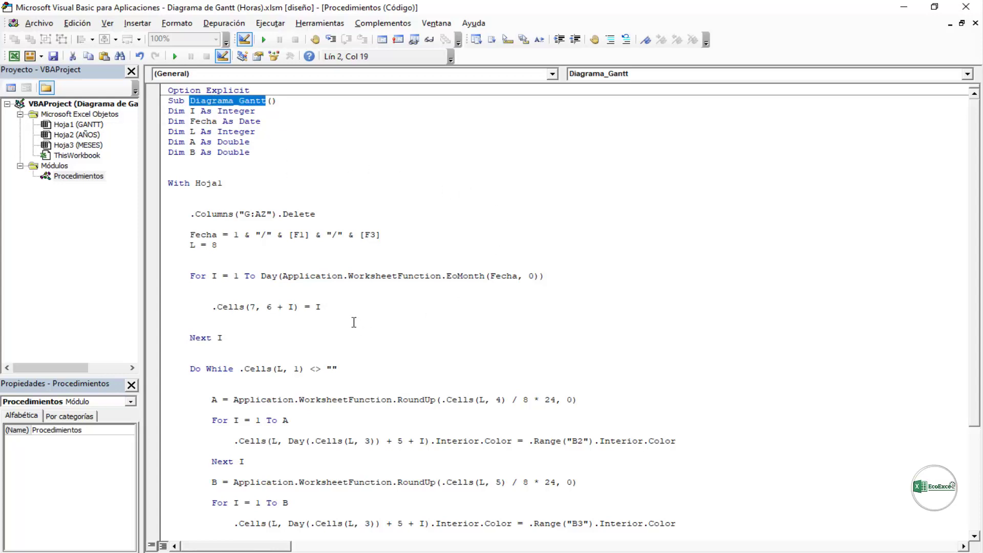
Delete all of Hoja1's code, including the leftover empty CmbGantt_Click procedure
double_click(74, 125)
key(ctrl+a)
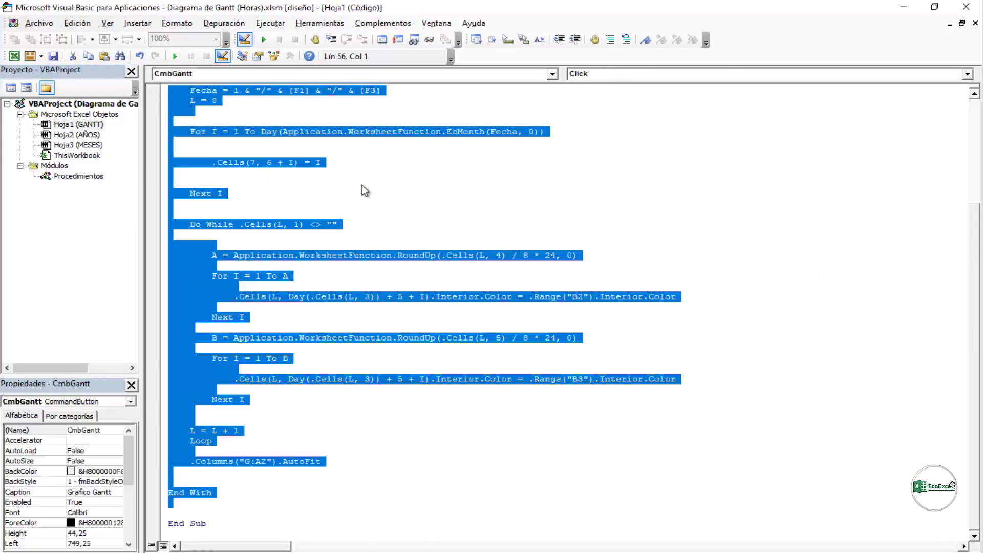
key(Delete)
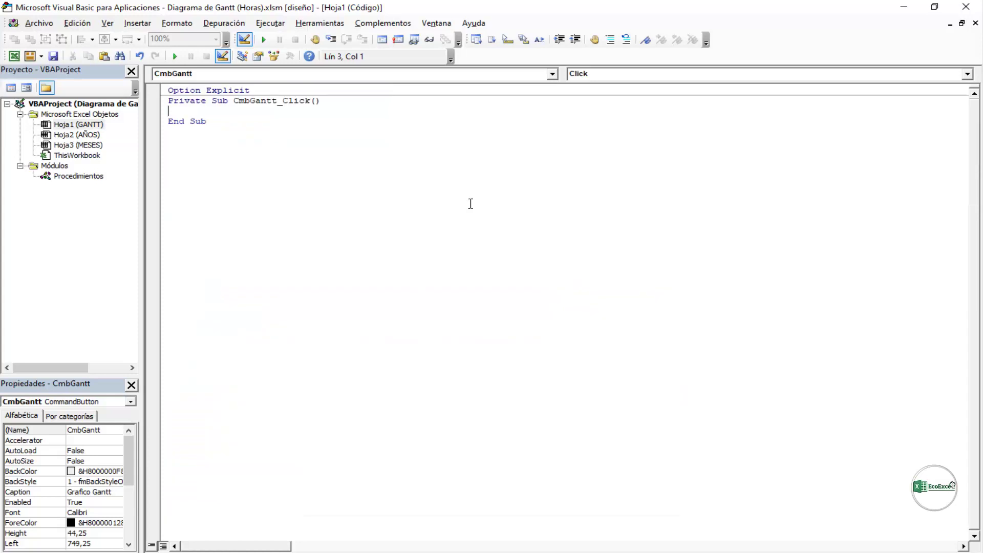
double_click(160, 105)
key(Delete)
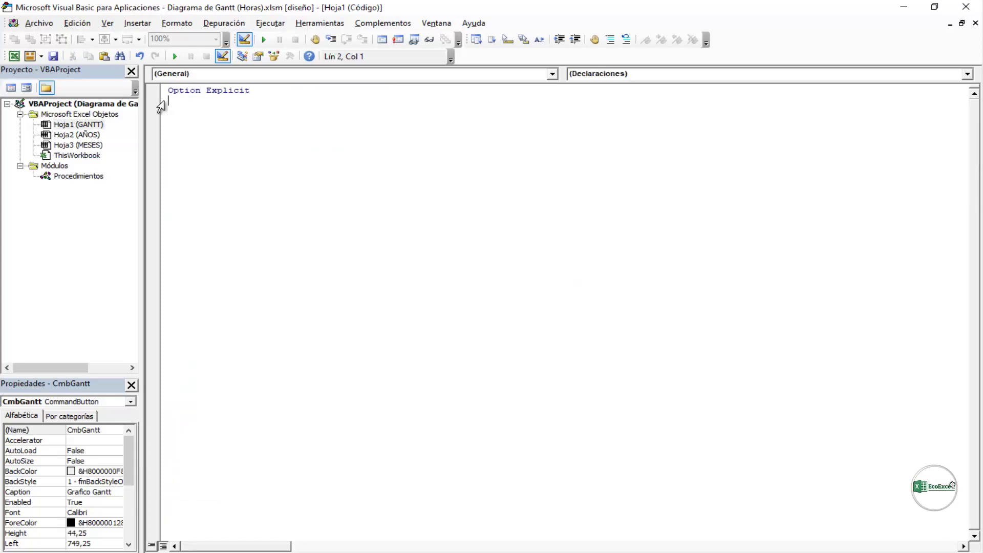
Back in Excel, delete the Grafico Gantt button and turn off Design Mode
click(904, 7)
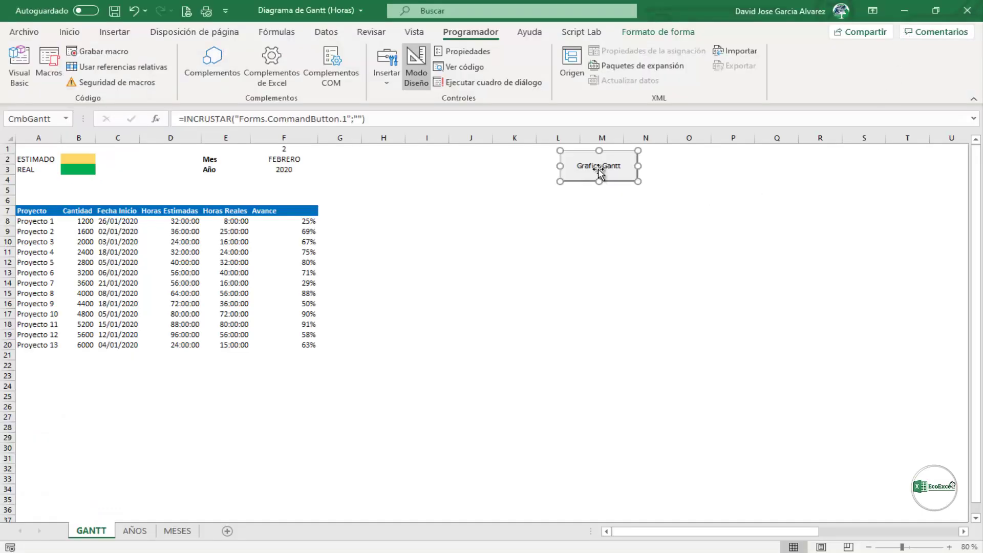
key(Delete)
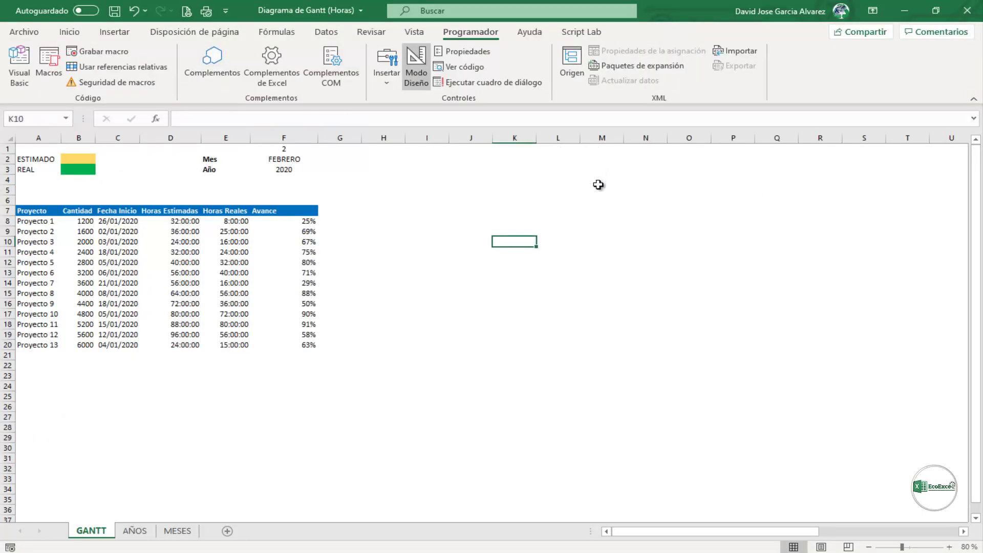
click(412, 84)
Add a Worksheet_Change event procedure to Hoja1 using the Worksheet object and Change event
click(20, 67)
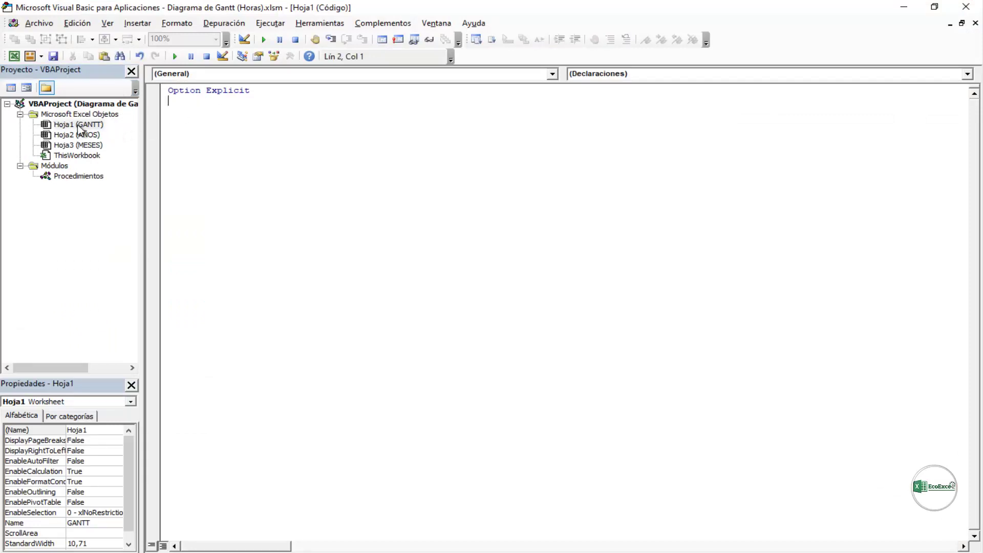
click(552, 74)
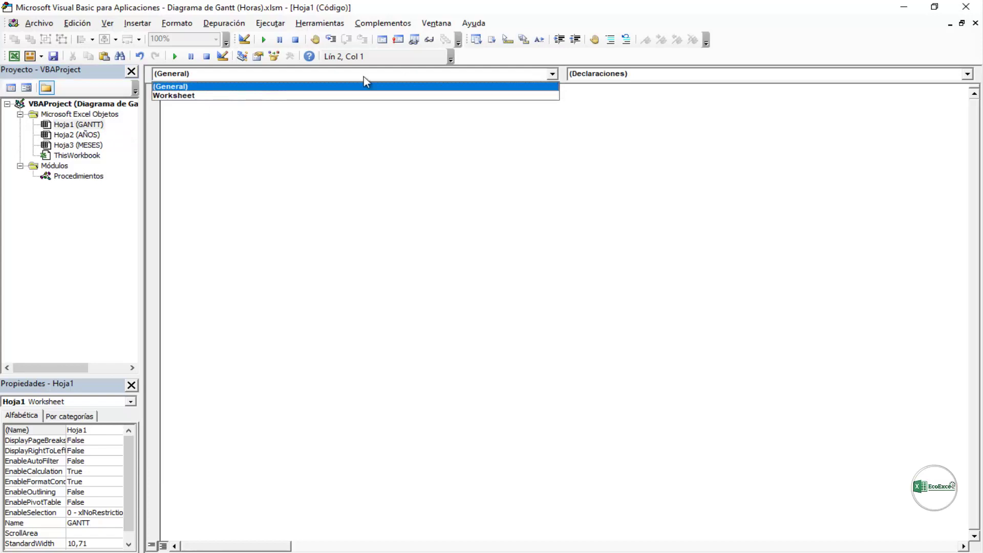
click(196, 96)
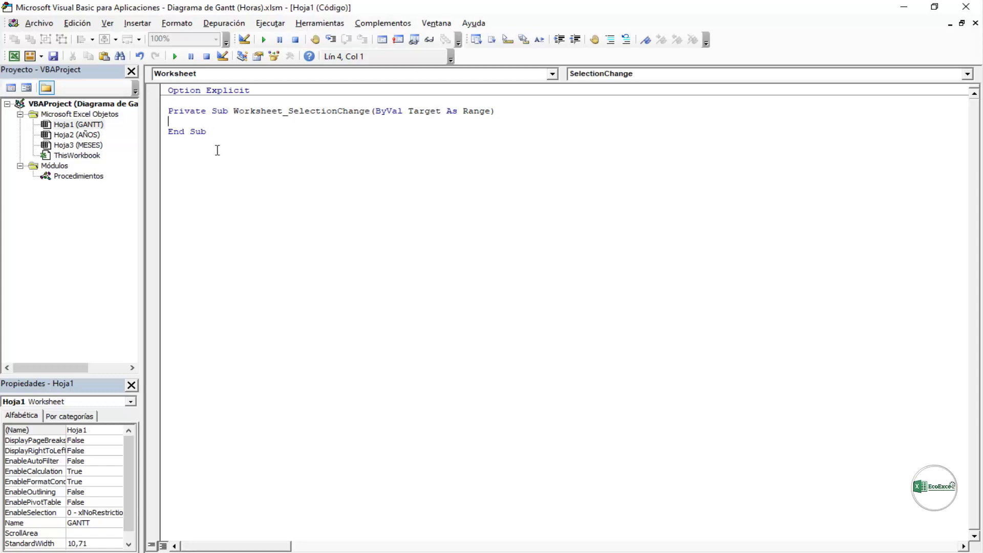
click(967, 73)
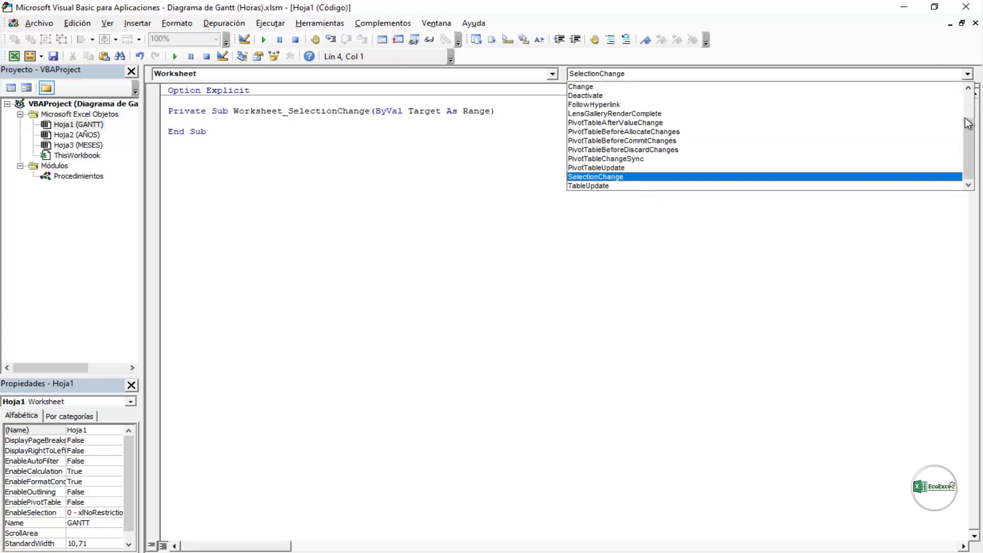
drag(969, 144, 968, 110)
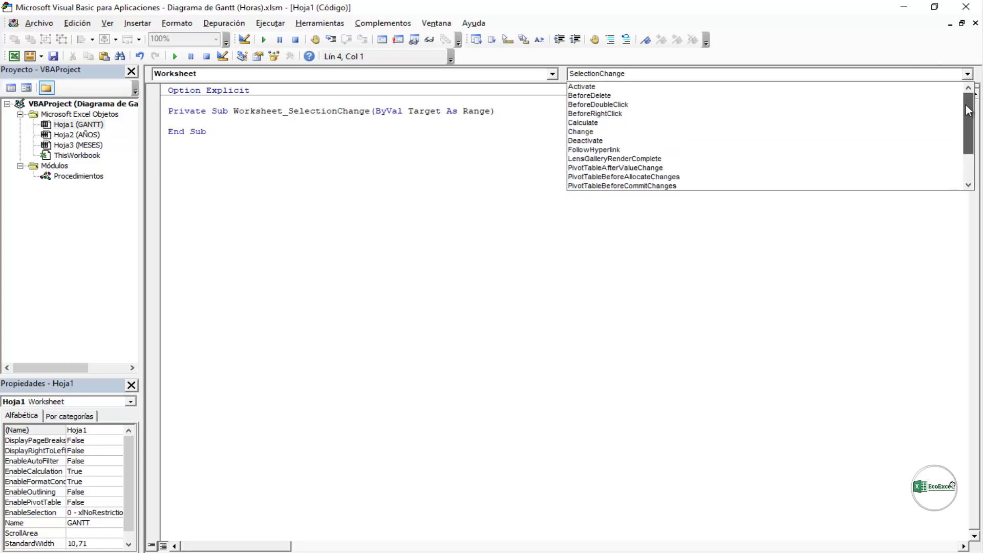
click(598, 131)
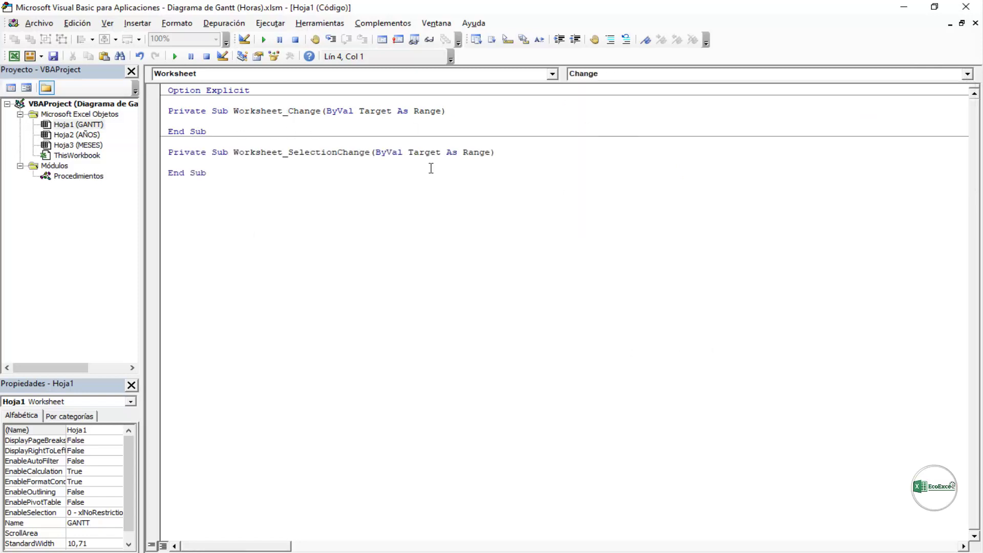
Delete the SelectionChange procedure and add blank lines inside Worksheet_Change
drag(164, 138, 161, 178)
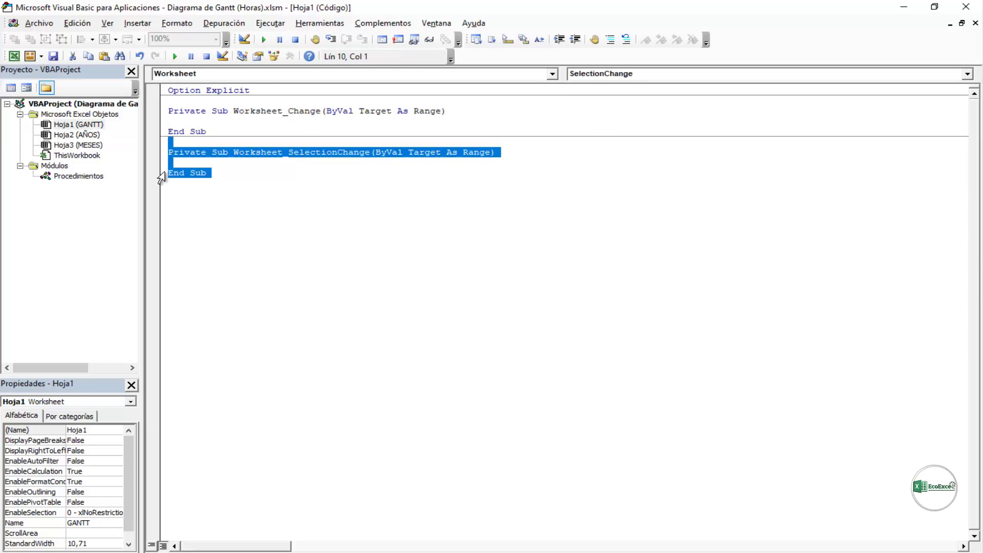
key(Delete)
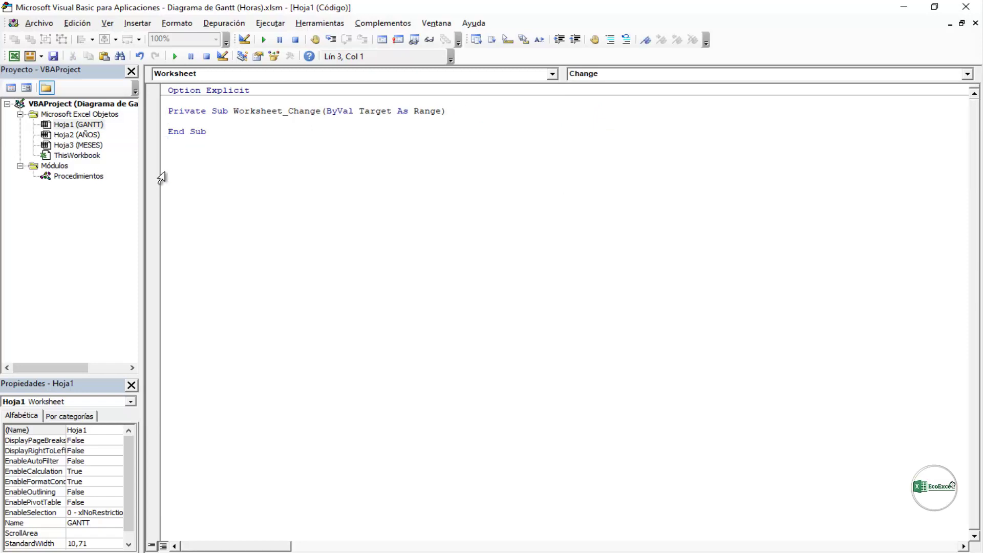
key(BackSpace)
key(Return)
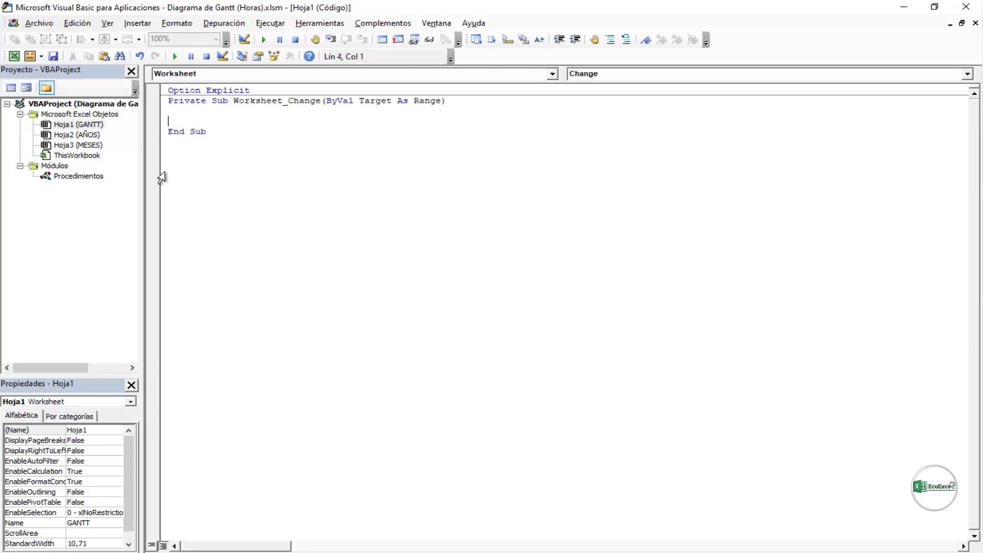
key(Return)
key(Return)
key(Return)
Compare the Cantidad, Fecha Inicio, Horas Estimadas and Horas Reales columns, checking E20
click(904, 11)
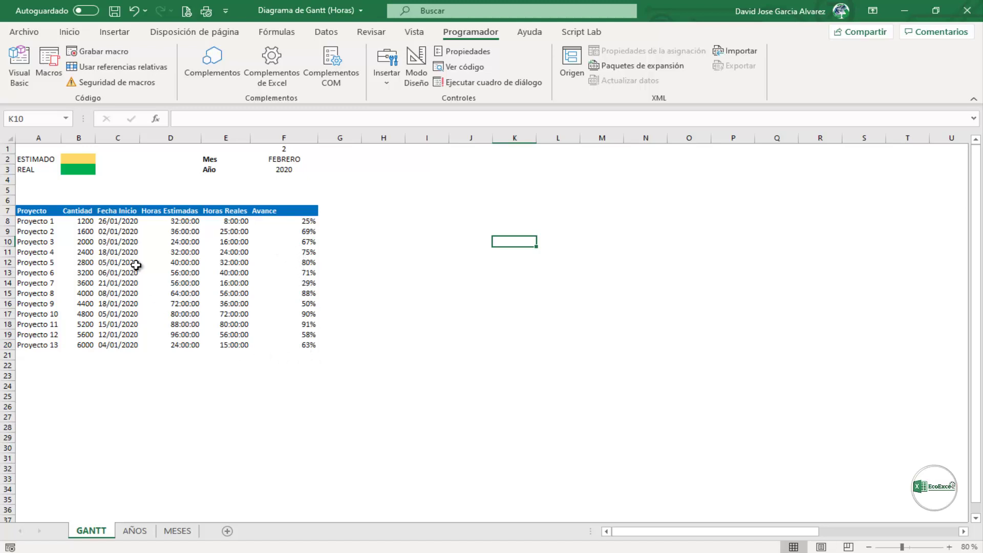
click(83, 139)
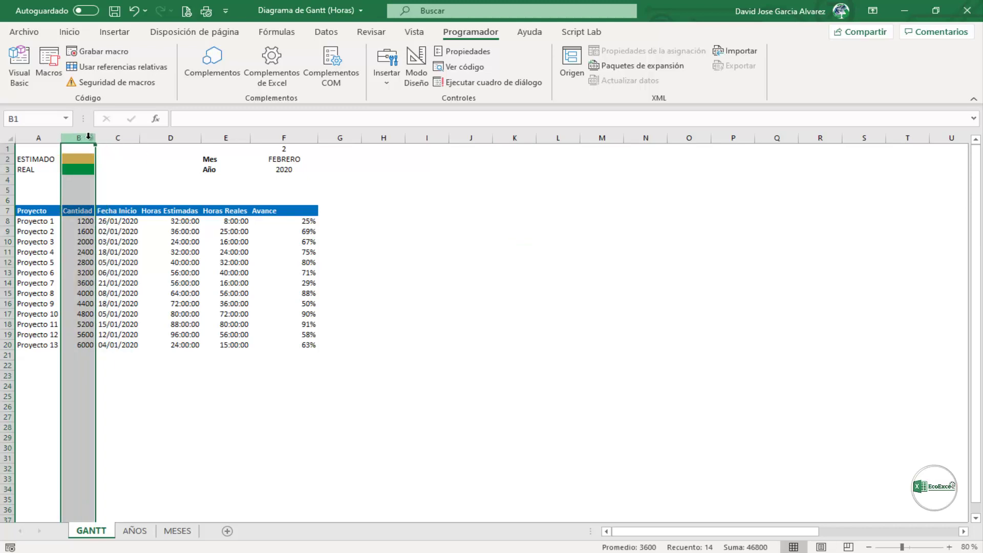
click(118, 138)
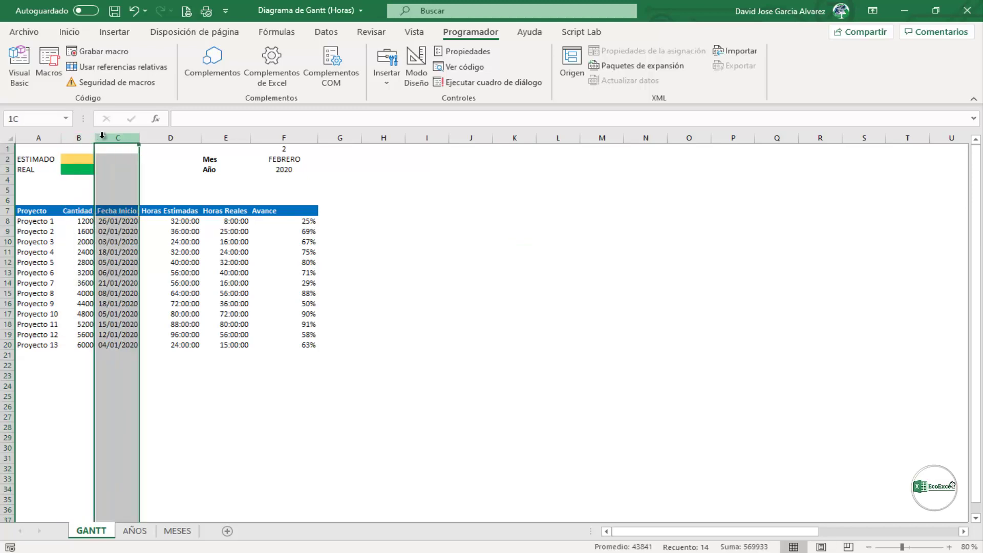
click(175, 139)
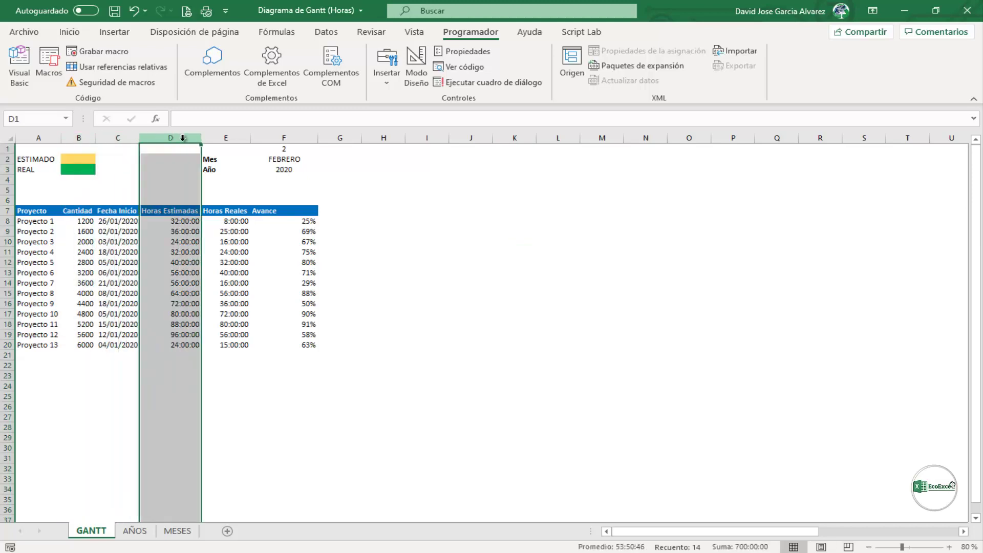
click(119, 139)
click(192, 139)
click(231, 137)
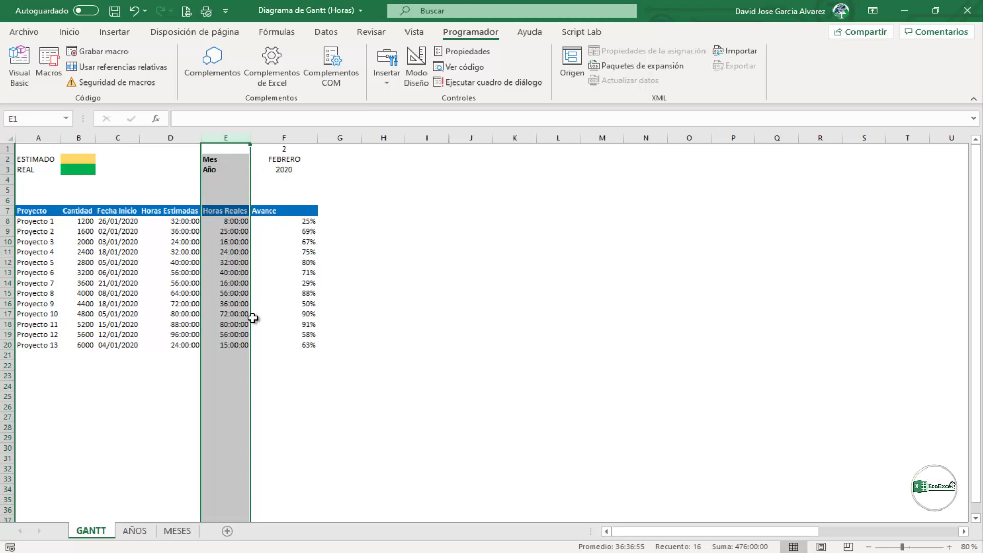
click(223, 344)
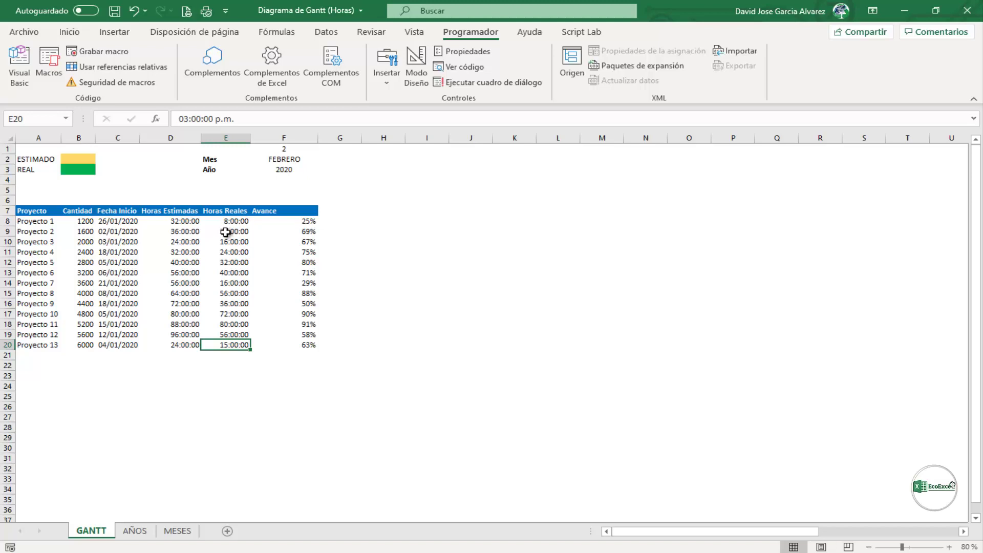
Recheck columns C through E and the last hour values in D20 and E20
click(131, 138)
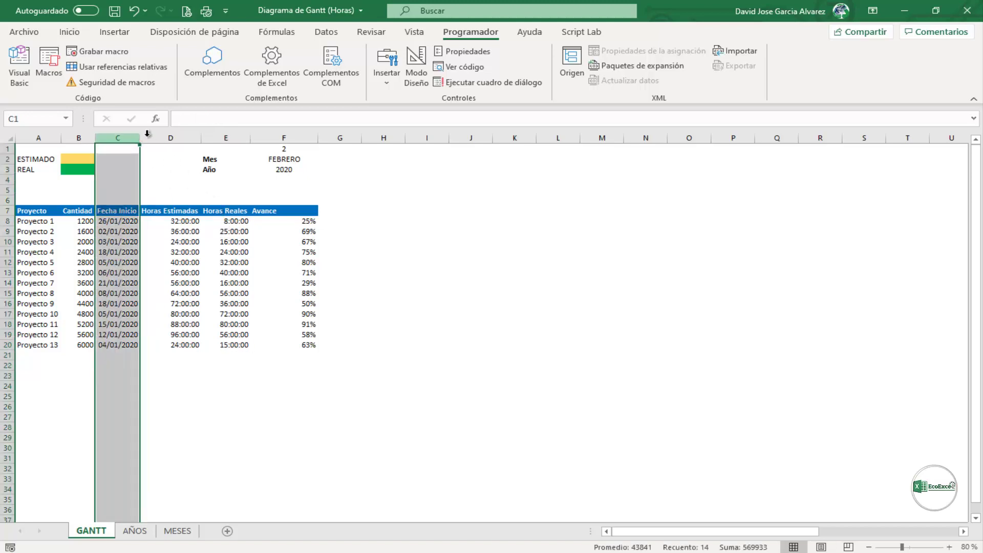
click(174, 139)
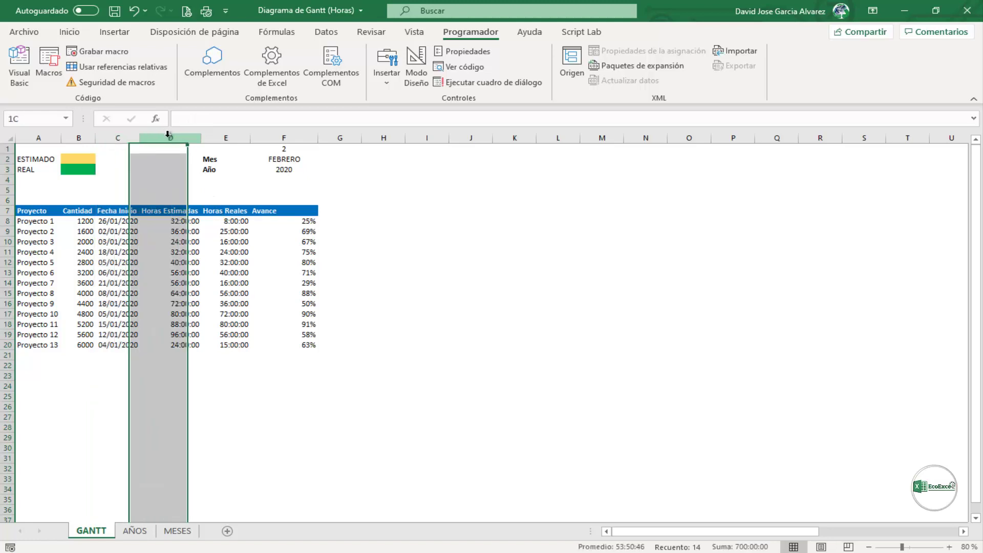
shift+click(225, 137)
click(237, 137)
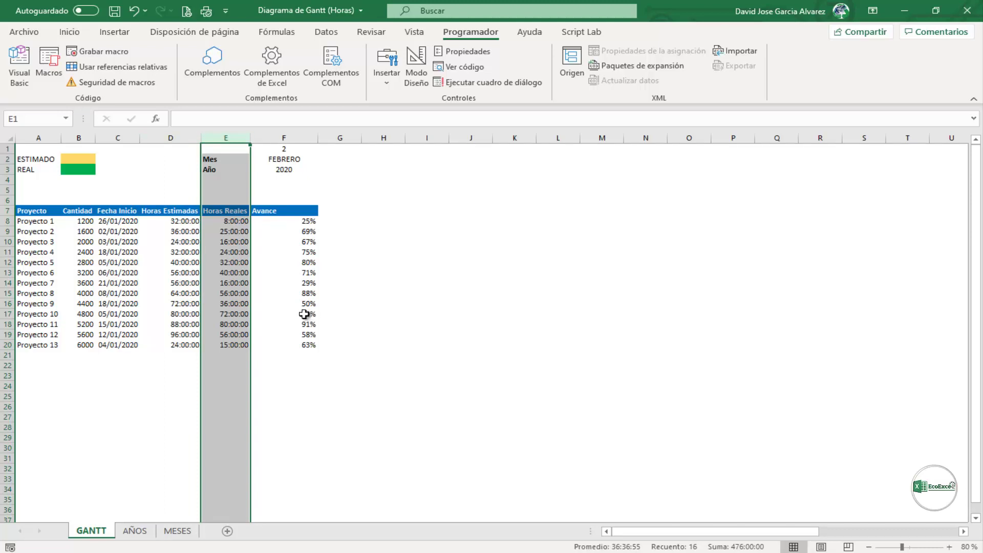
click(225, 347)
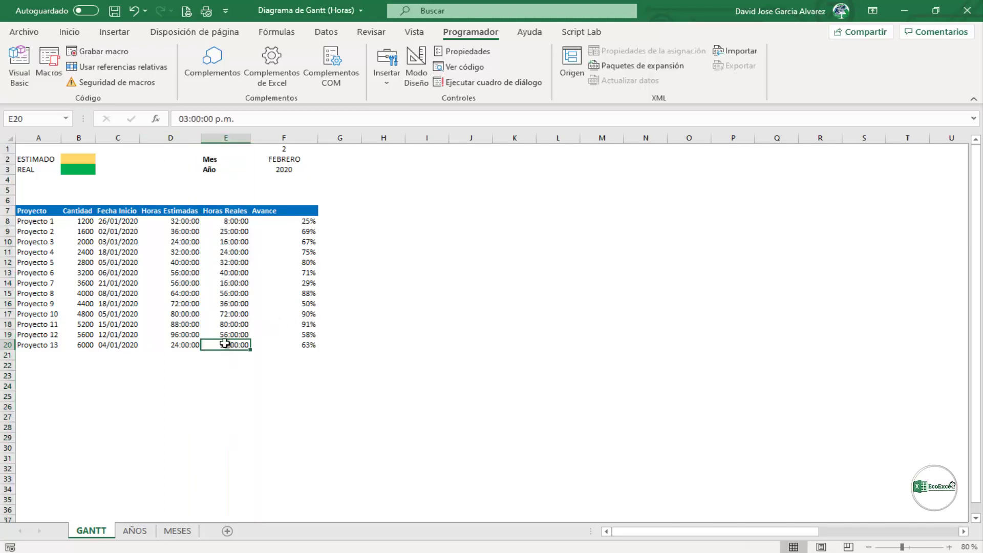
click(198, 346)
click(219, 346)
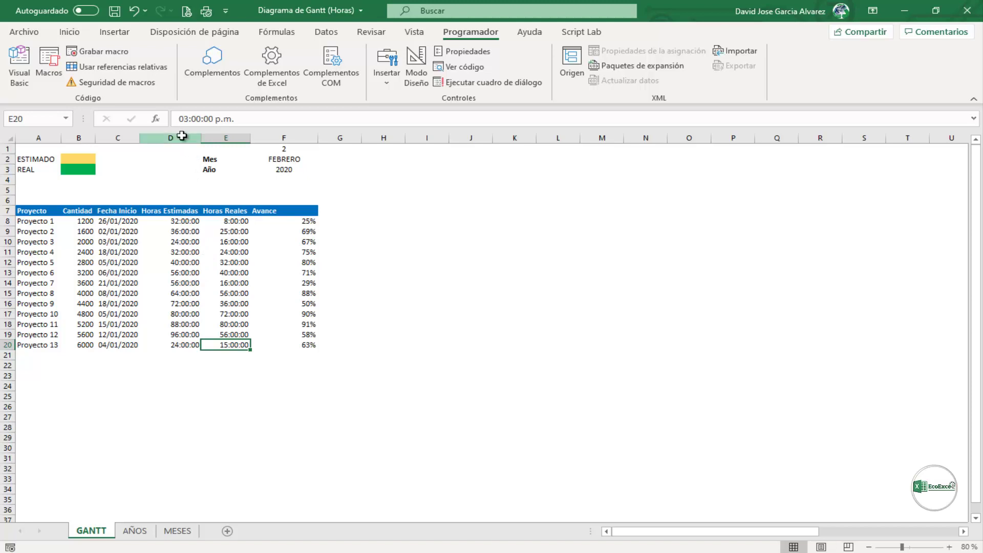
drag(181, 137, 210, 135)
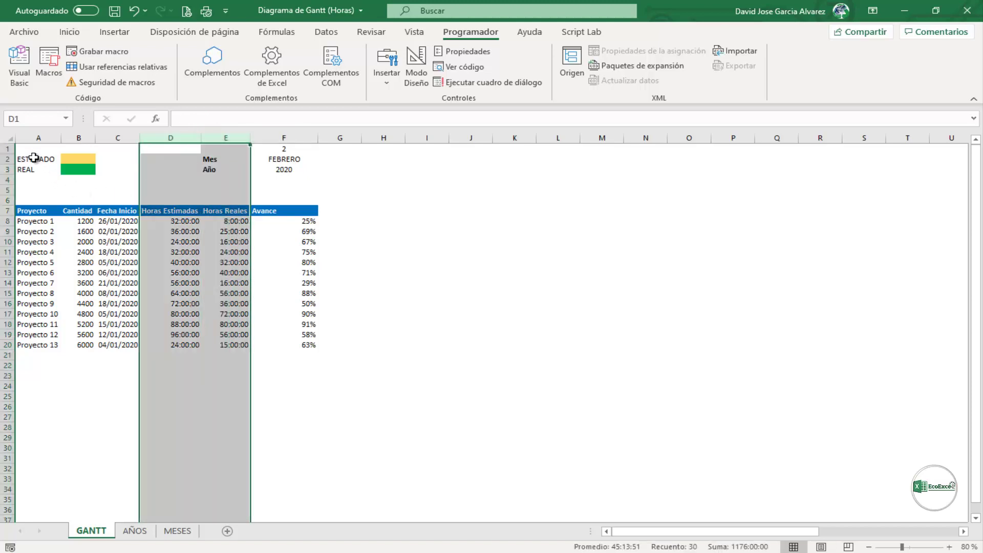
Count columns A to D to confirm Horas Estimadas is column 4, noting it in H2
click(38, 138)
click(70, 138)
click(117, 137)
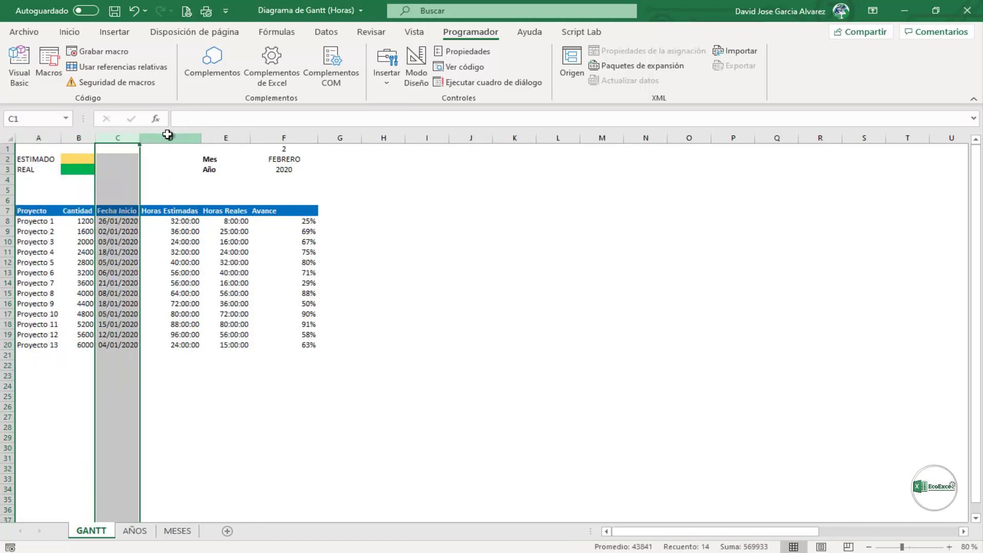
click(170, 138)
click(400, 165)
text(4)
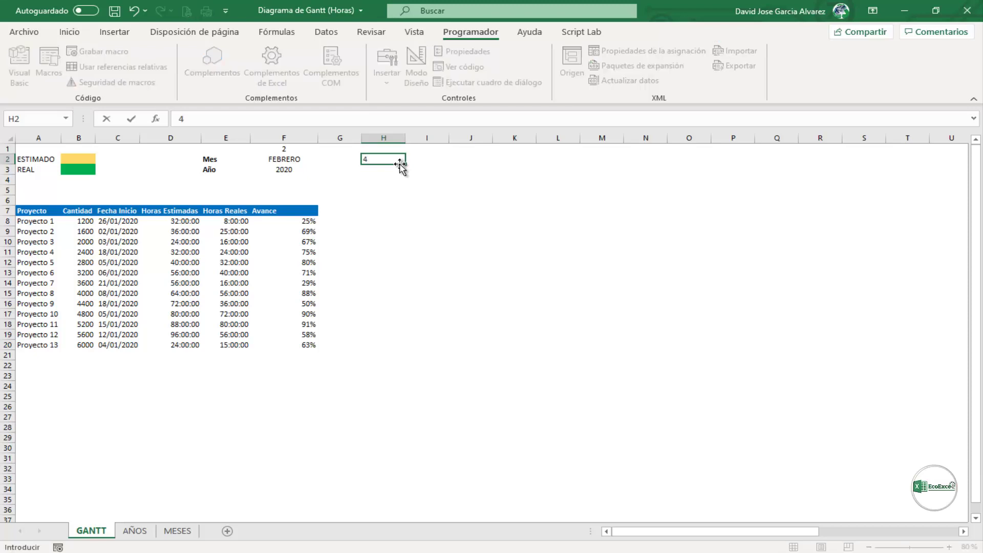
Enter 5 in I2 beside the 4 in H2
key(Escape)
key(Right)
text(5)
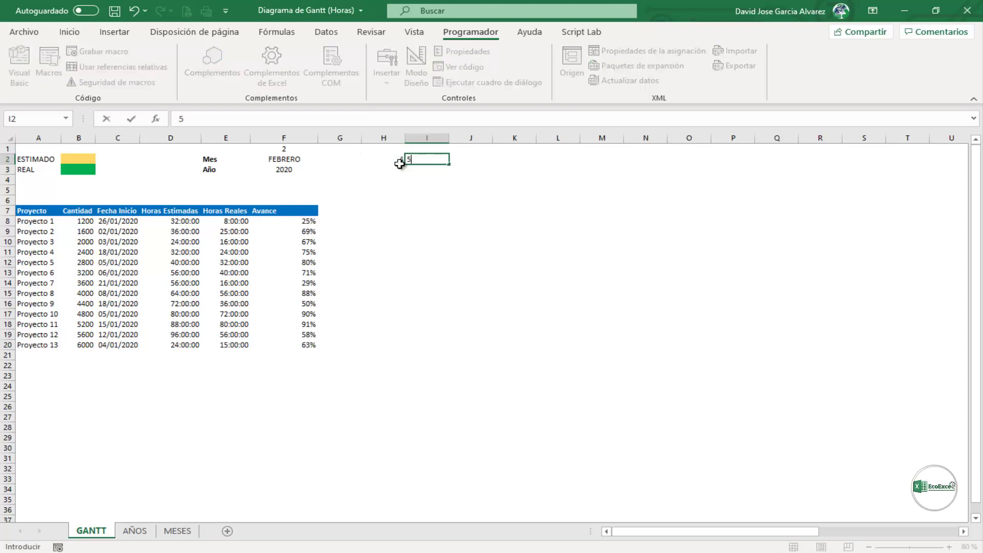
key(Return)
key(Up)
key(Up)
key(Left)
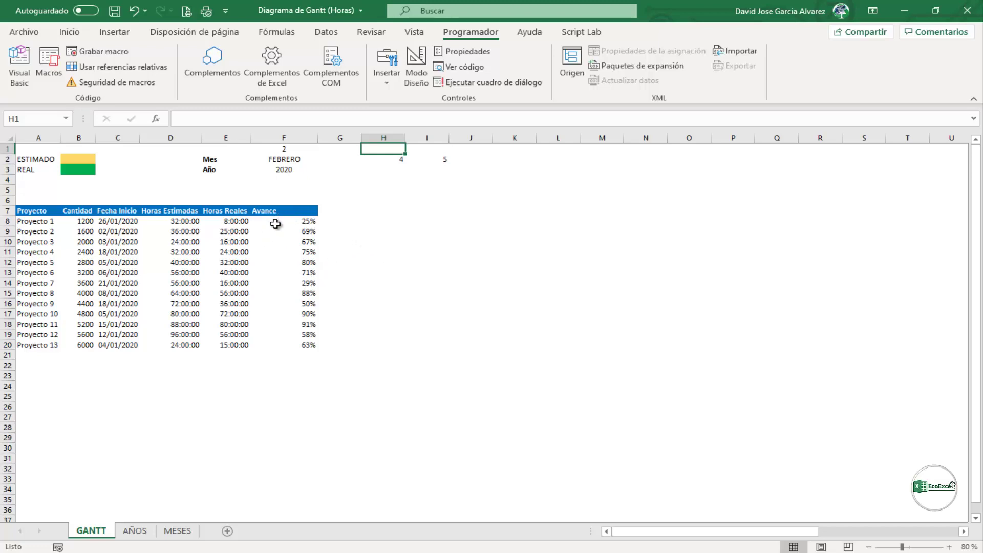
Select the project rows 8 through 24 to check the data range
drag(10, 221, 321, 376)
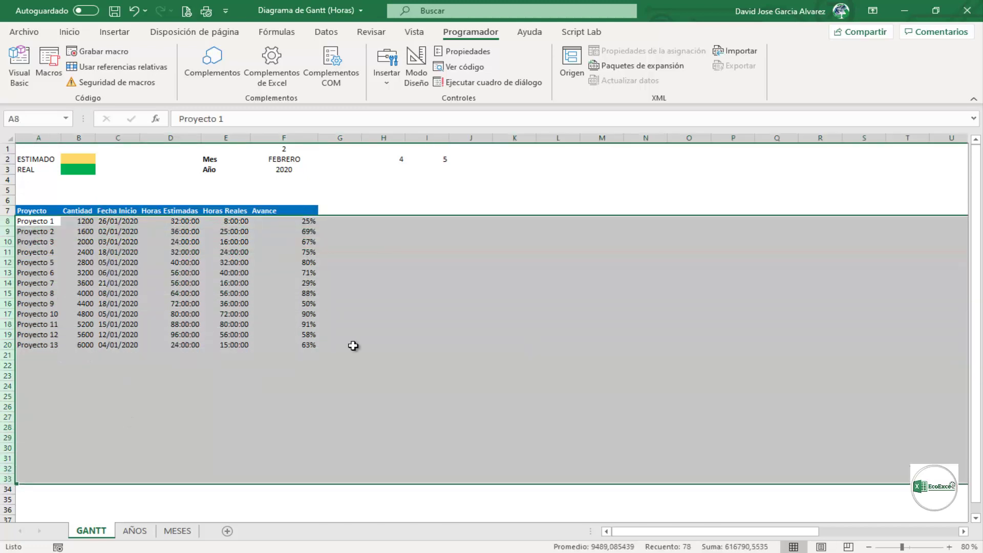
click(146, 375)
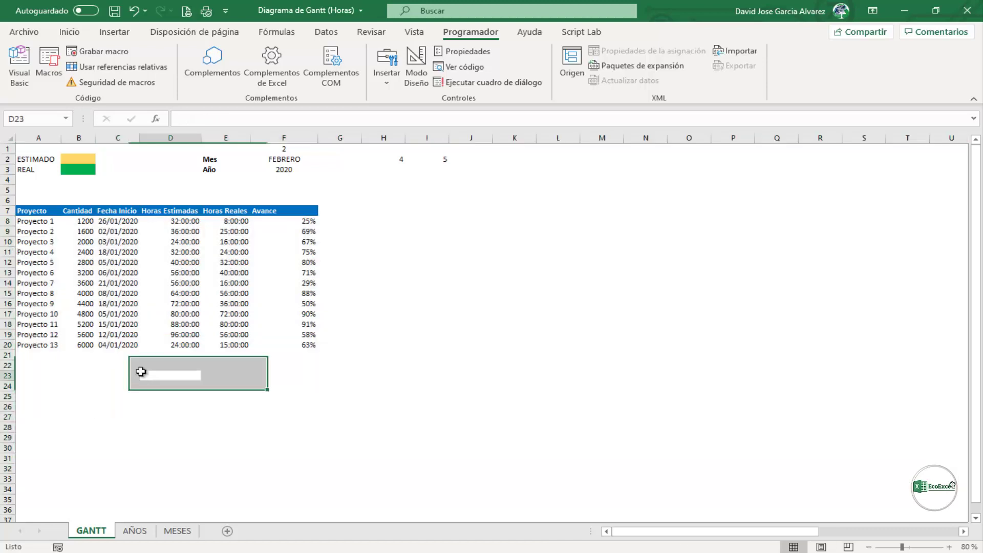
click(6, 223)
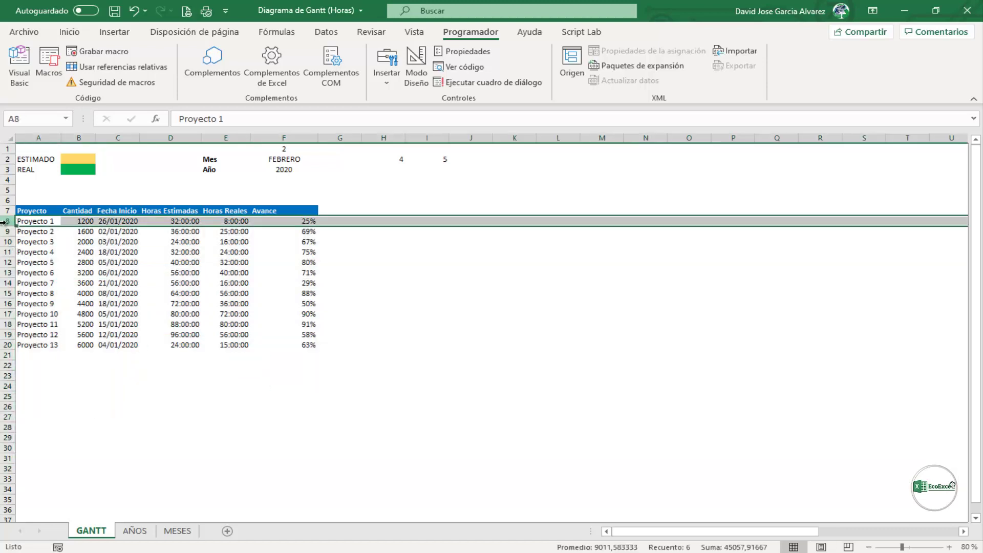
shift+click(7, 386)
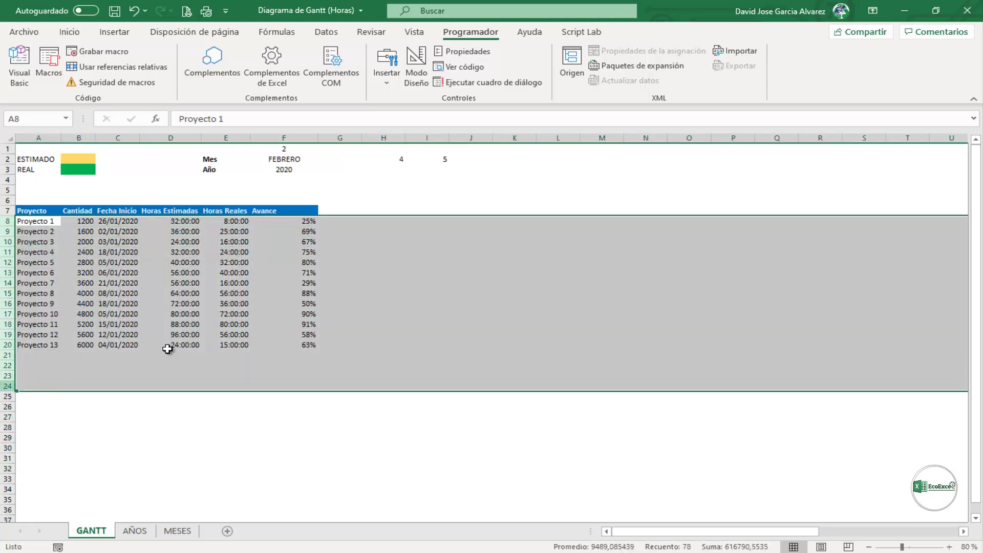
click(539, 343)
Enter 8 in H1 and > in I1 as notes, then check the H1:I2 reference cells
click(401, 149)
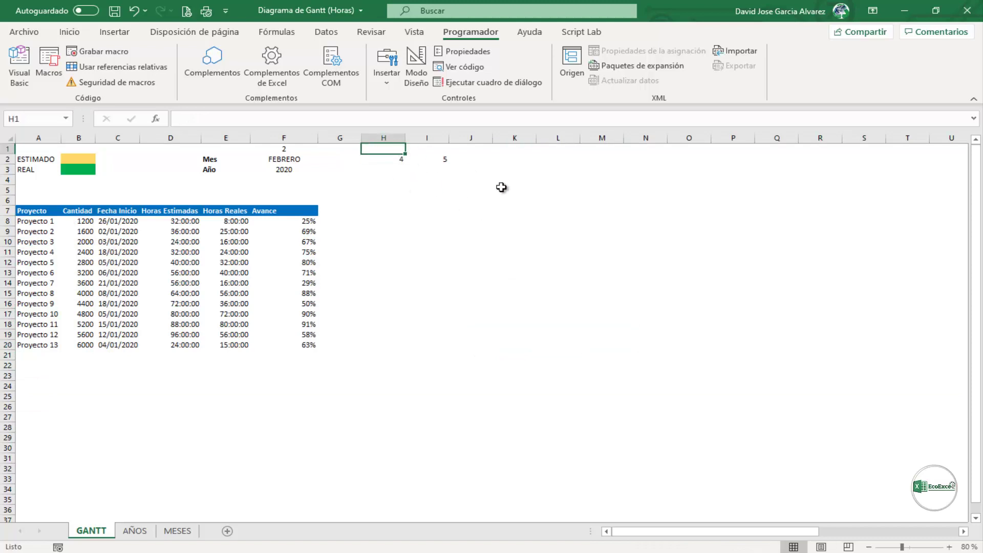
text(8)
key(Tab)
text(>)
click(365, 344)
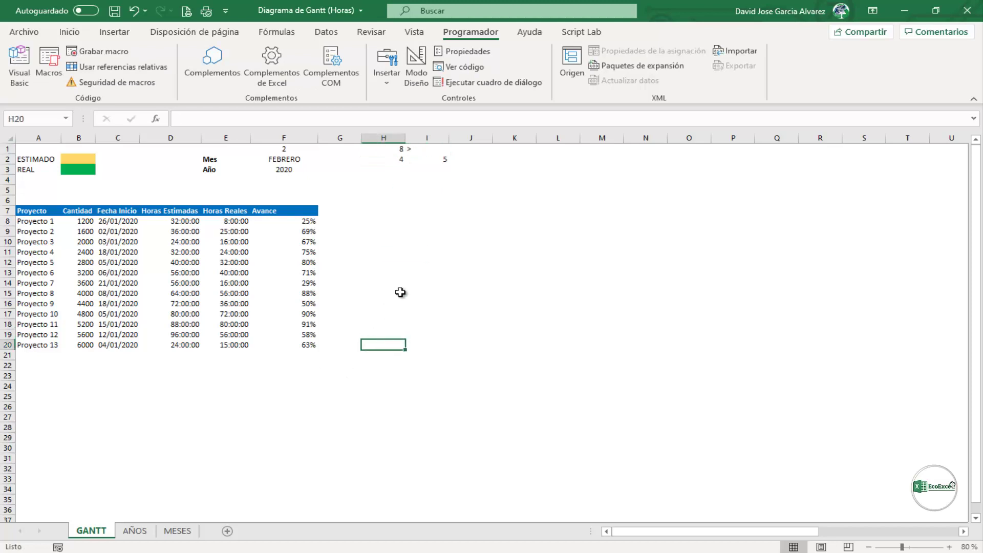
click(395, 148)
click(431, 149)
click(403, 159)
text(4)
click(441, 160)
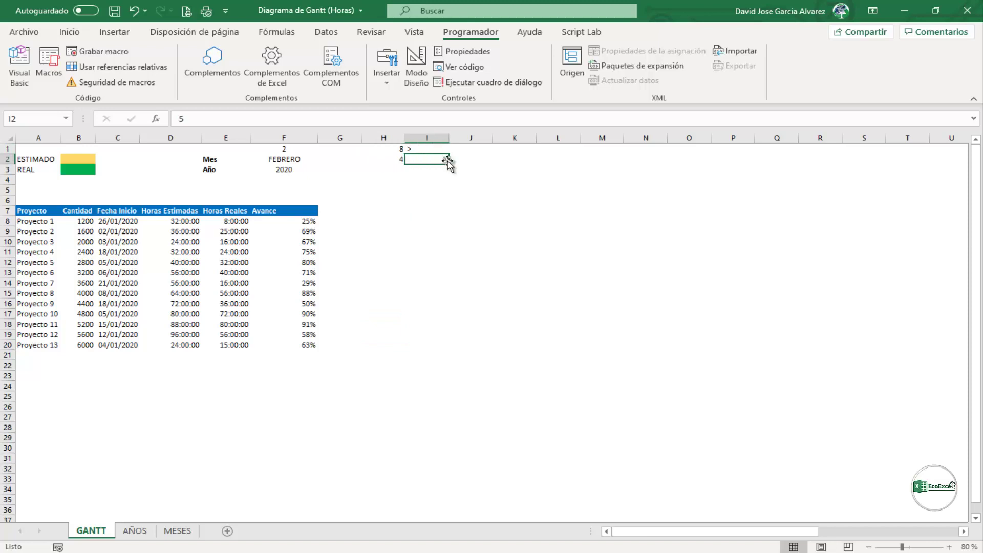
In Hoja1's Worksheet_Change, begin an If condition on Target.Column
click(18, 76)
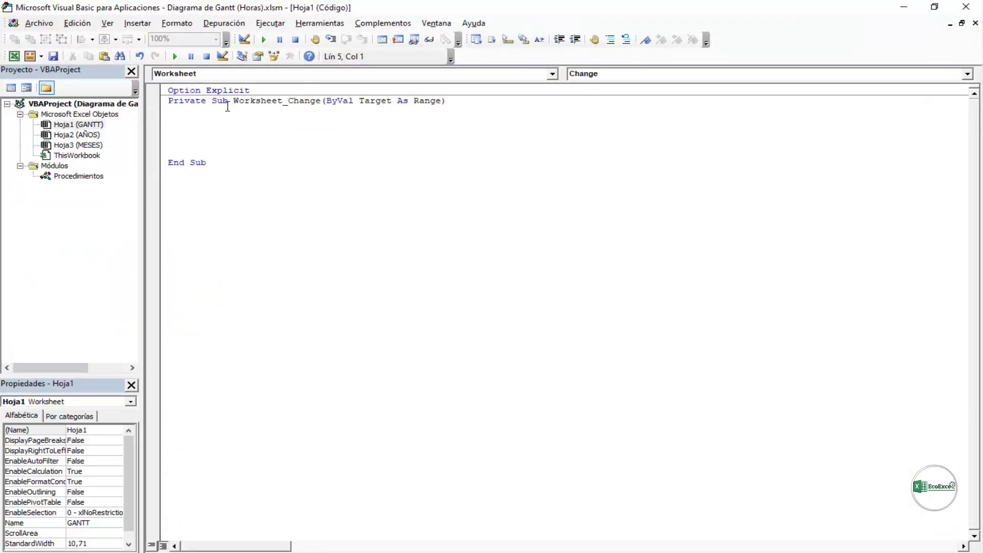
key(Return)
text(if )
text(targe)
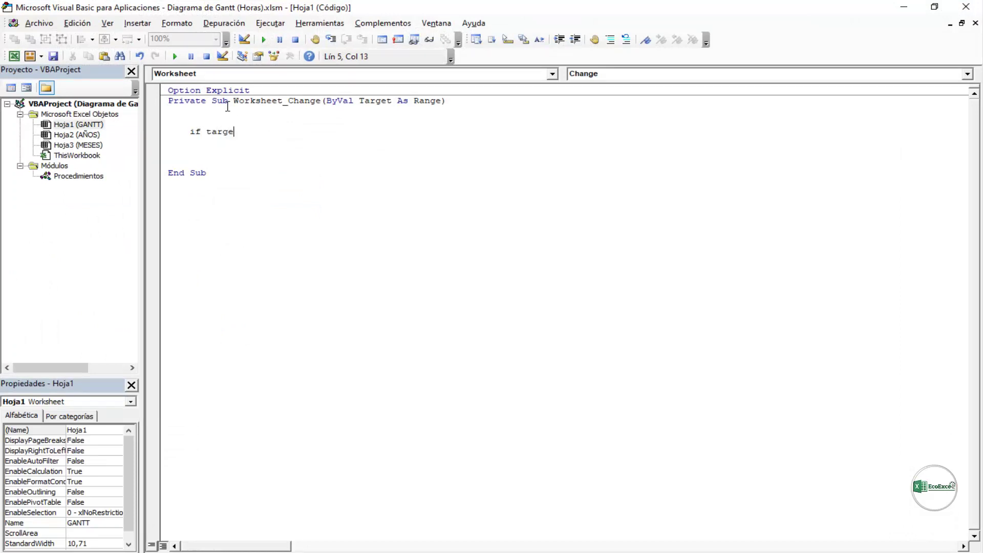
text(t.)
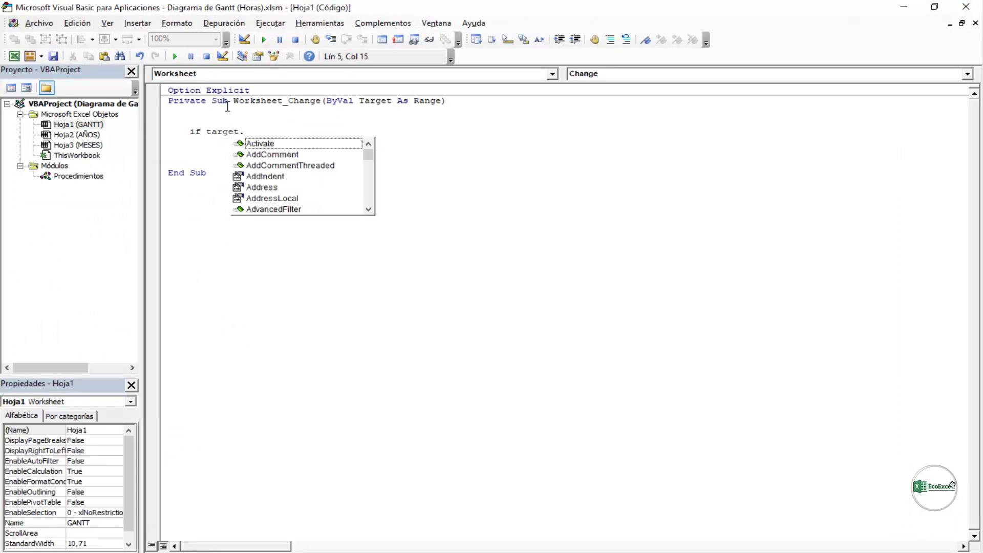
text(col)
key(Tab)
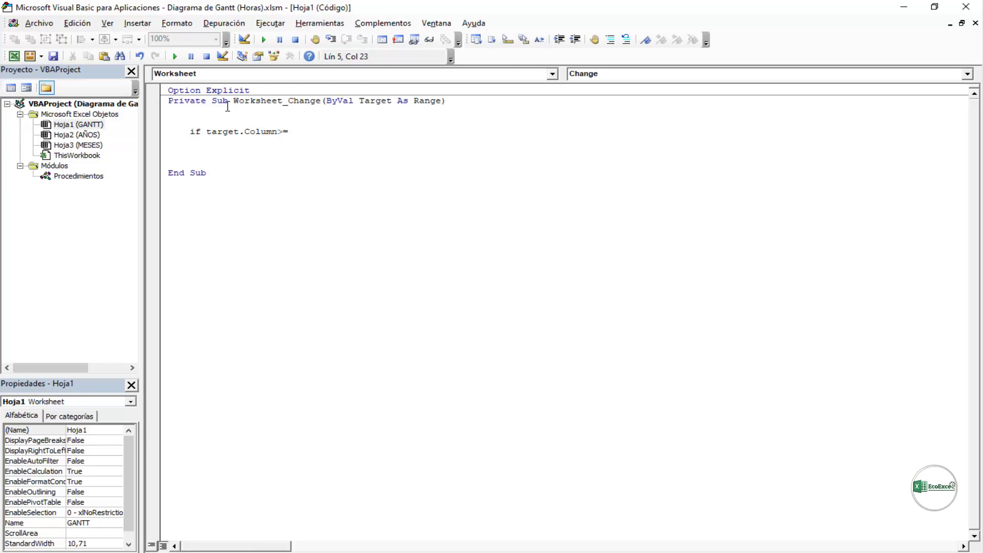
Complete the condition Target.Column >= 4 And Target.Column <= 5 Then, checking the sheet's notes
click(11, 57)
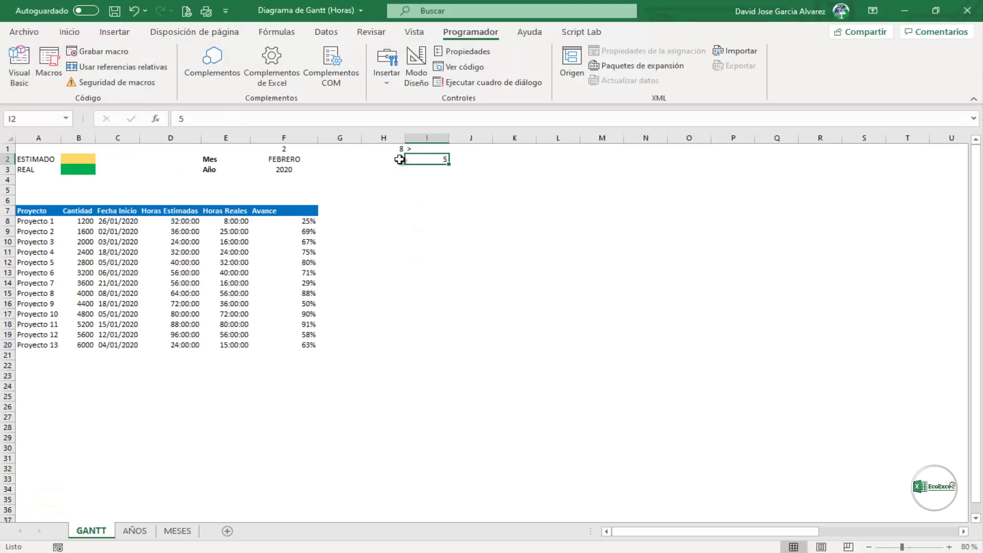
click(11, 84)
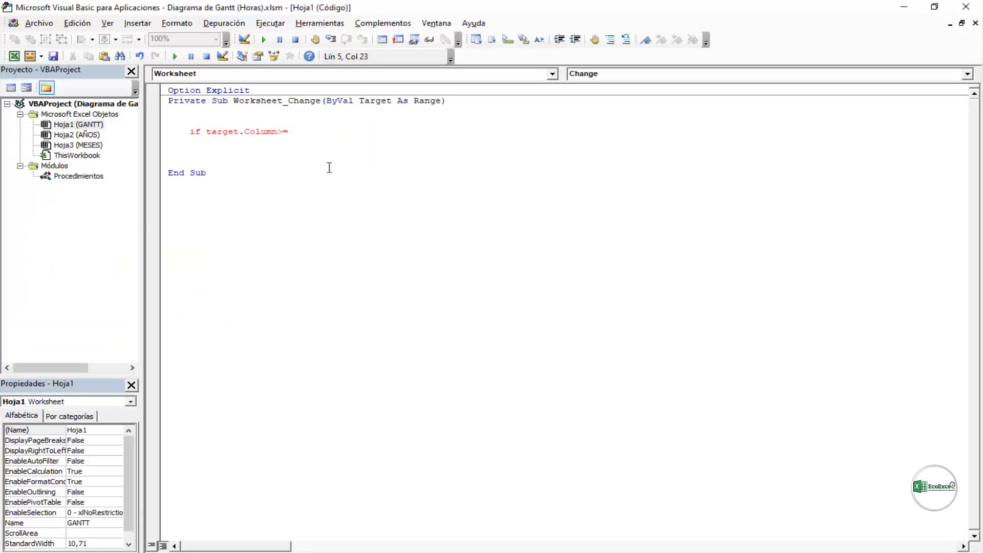
text(4 and )
text(target.col)
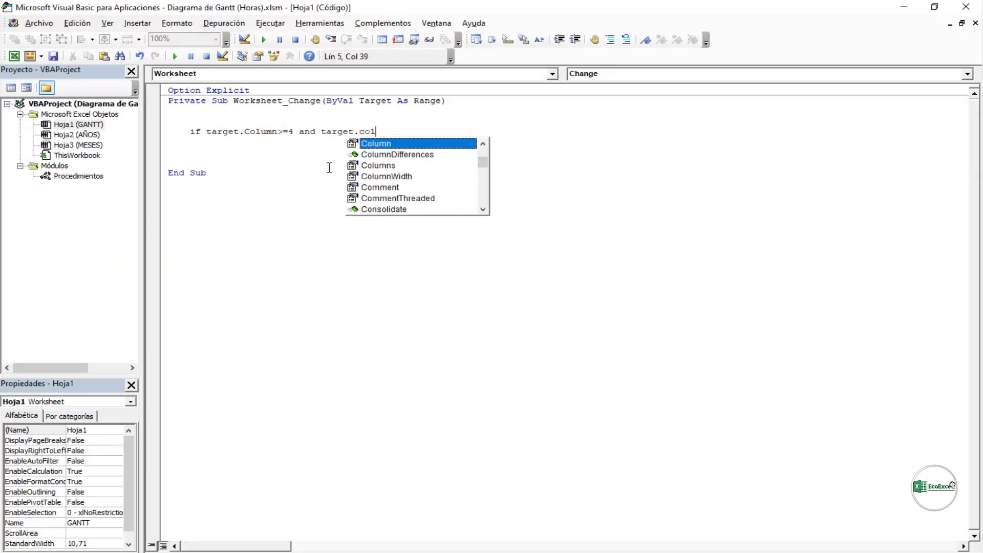
key(Tab)
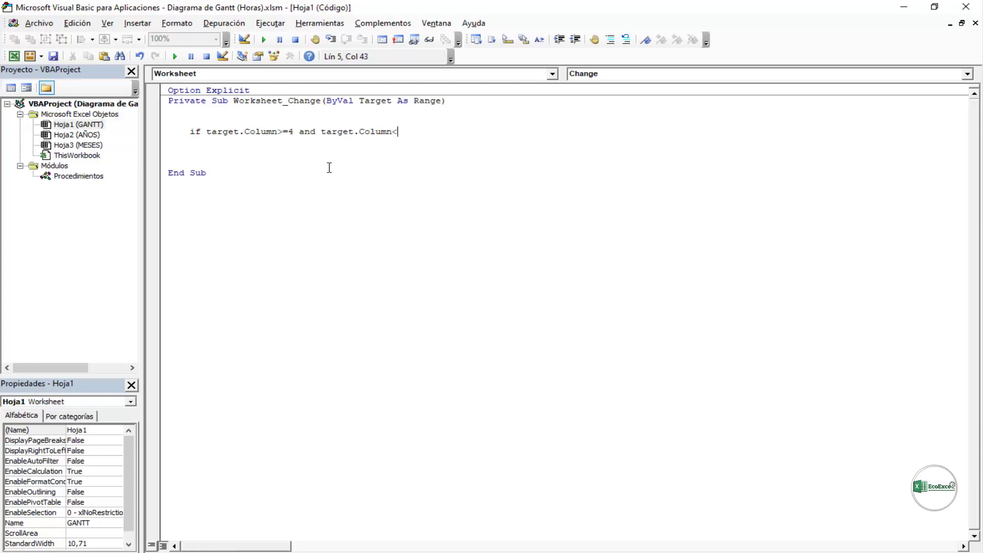
click(13, 56)
click(441, 159)
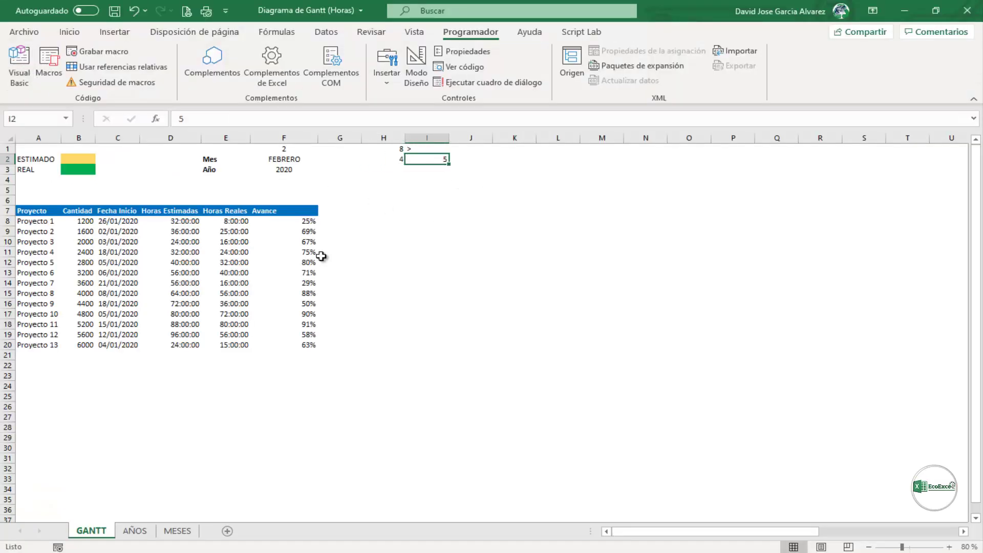
click(19, 64)
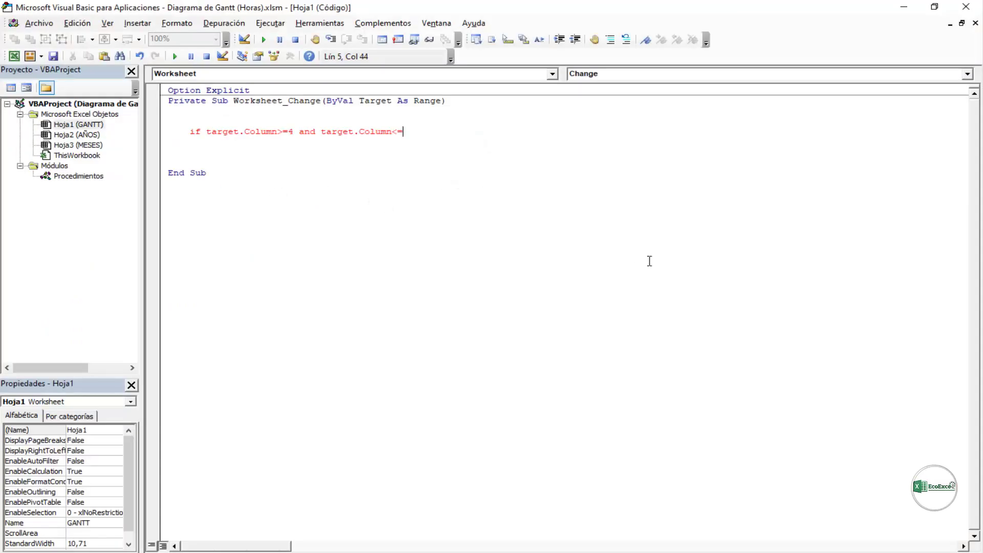
Finish the column 4–5 check line and close it with End If
text(5 Then)
key(Return)
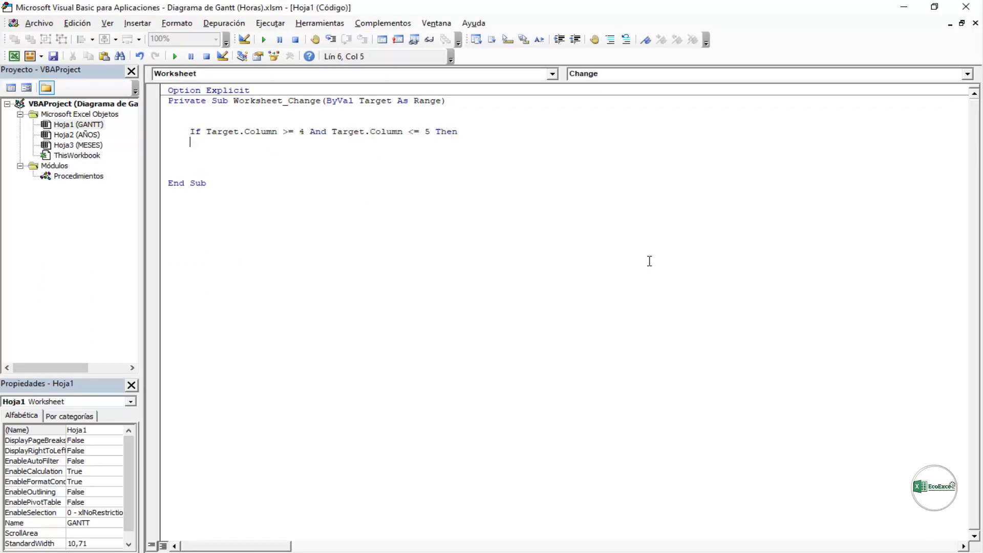
key(Return)
key(Return)
key(Return)
key(Return)
key(Return)
text(end if)
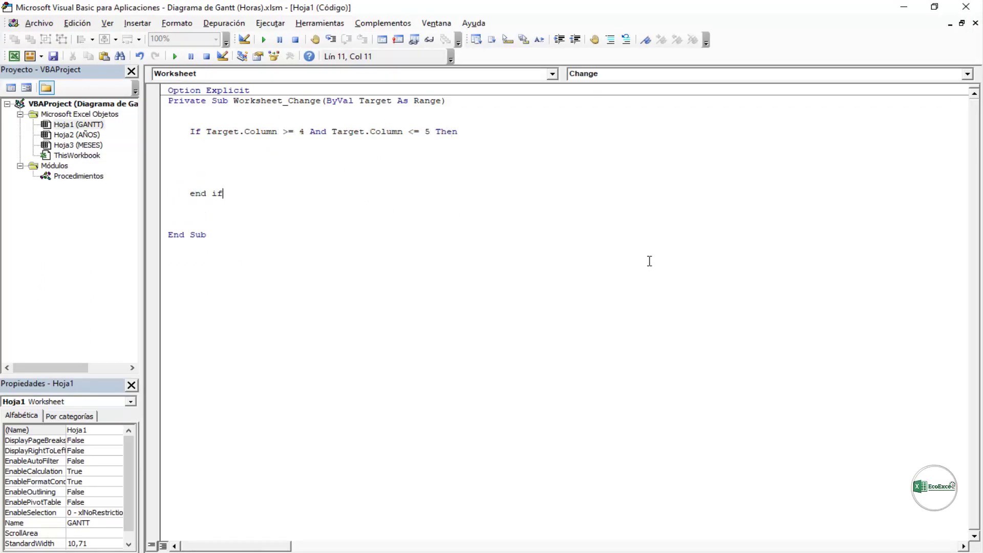
key(Up)
key(Up)
key(Up)
Begin the nested If Target.Row test after confirming the first data row in H1
text(if )
text(target.ro)
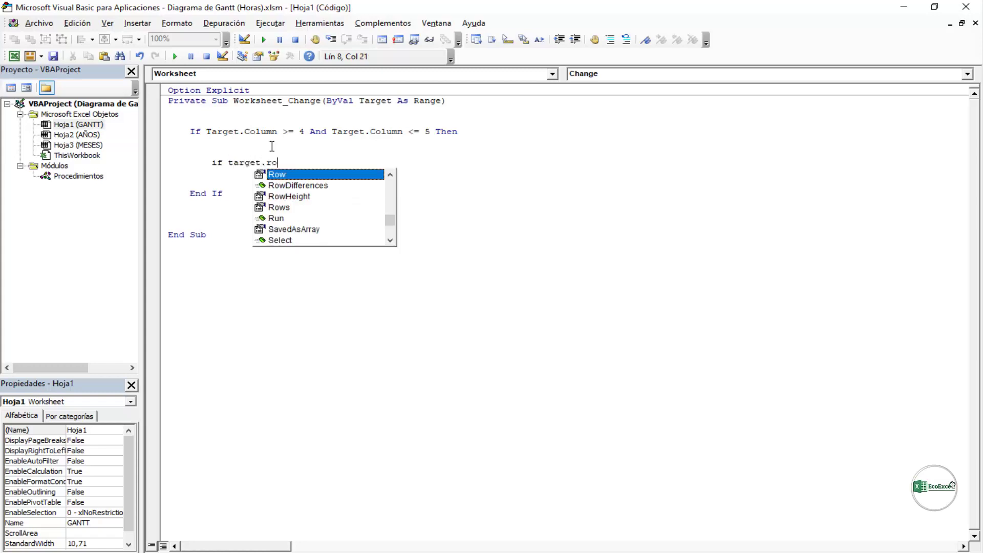
key(Tab)
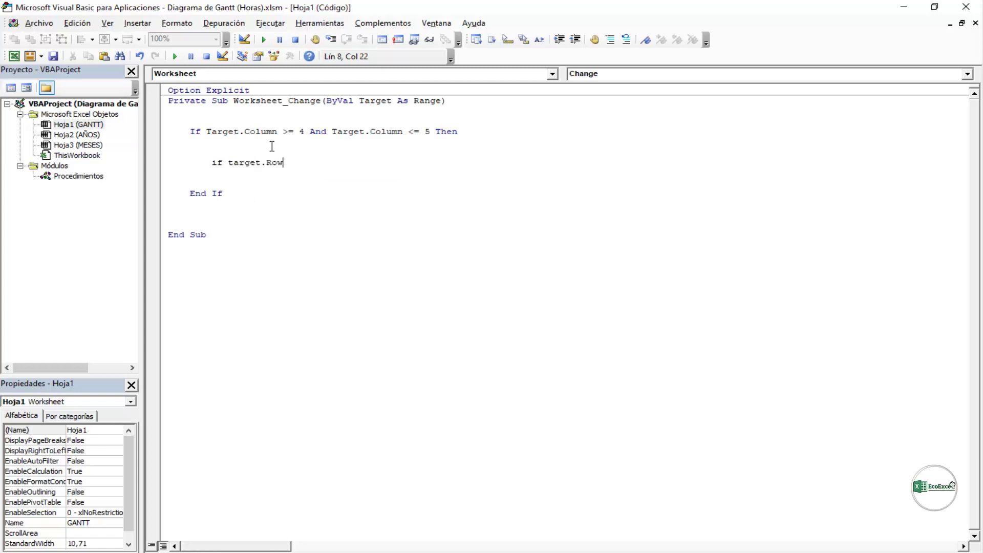
text(<)
text(=)
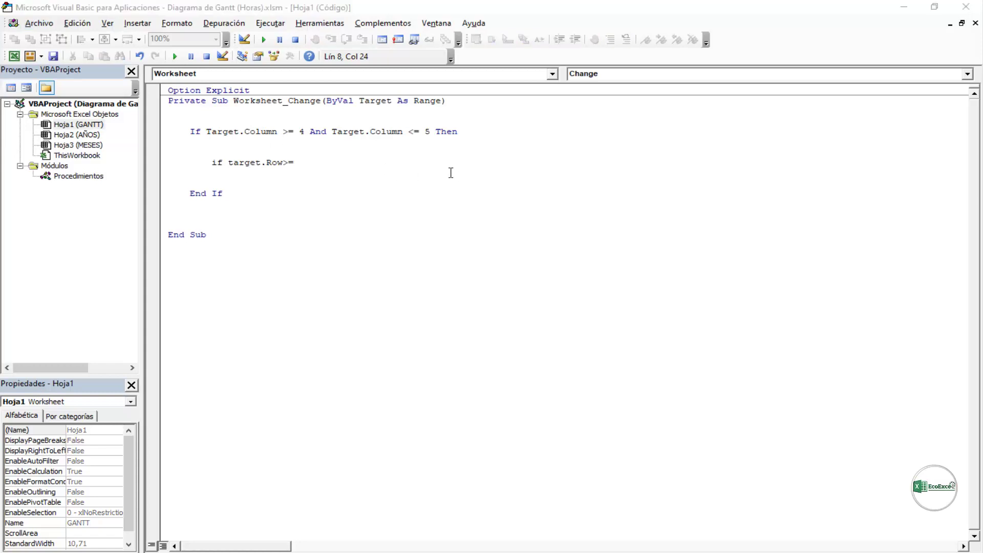
key(alt+F11)
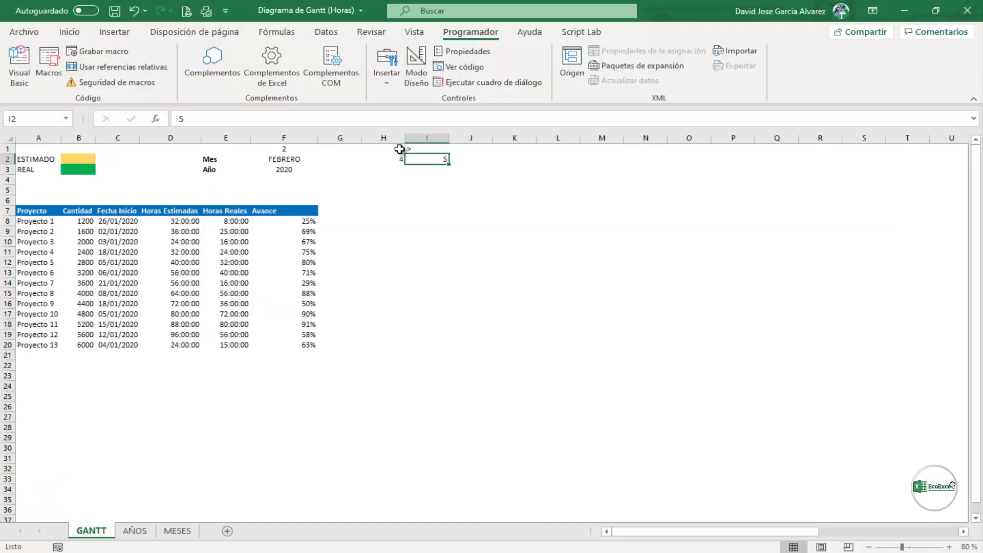
click(398, 149)
key(alt+F11)
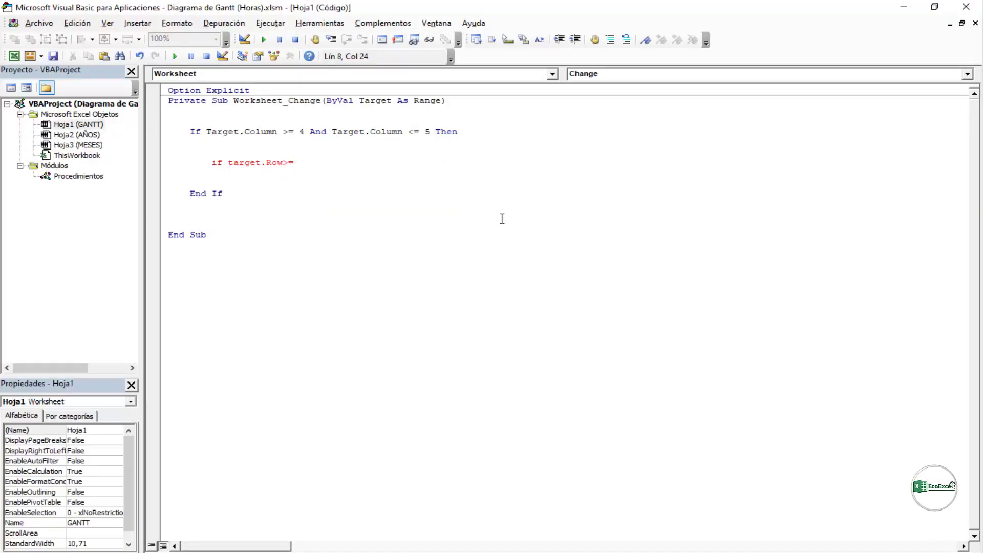
Complete the If Target.Row >= 8 Then line and close it with its own End If
text(8then)
key(Return)
key(Return)
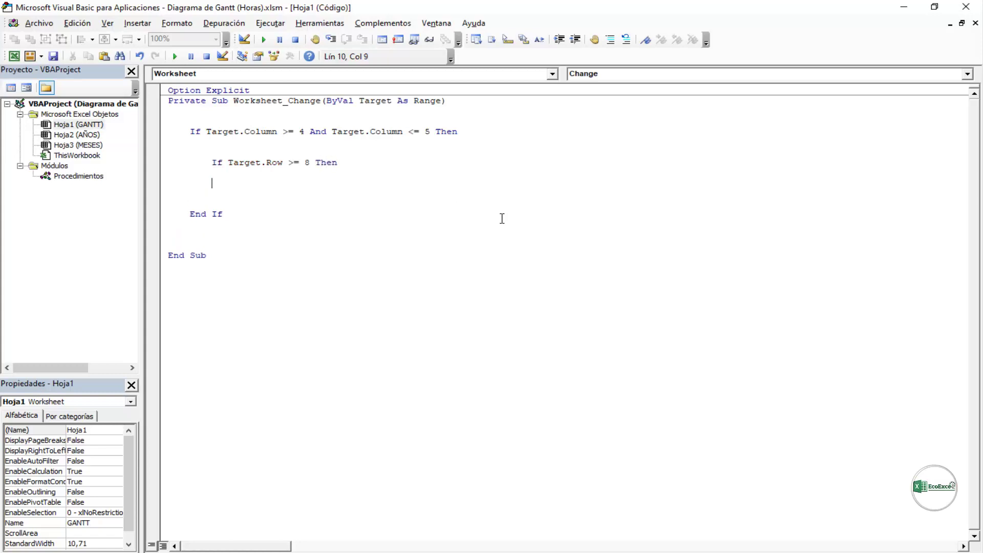
key(Return)
text(end if)
key(Up)
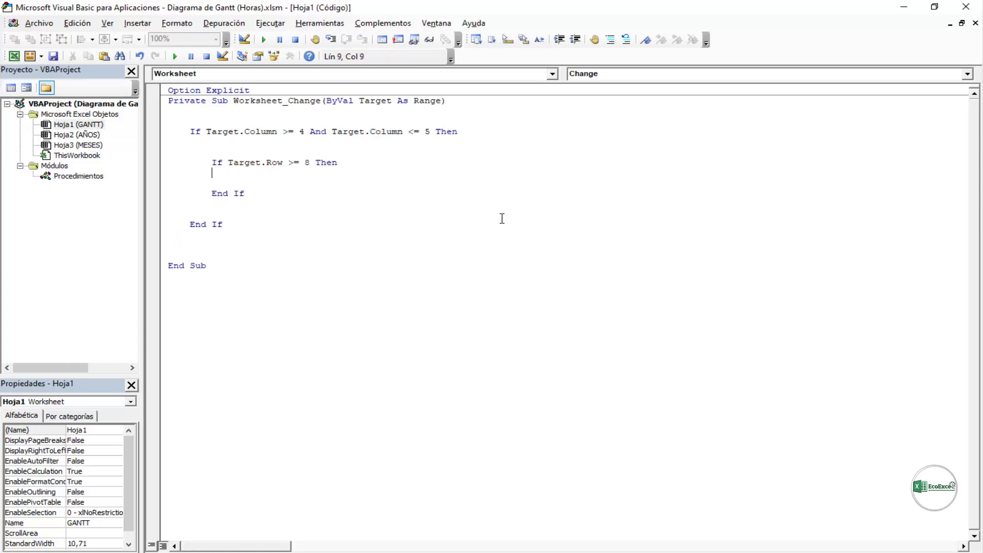
key(Return)
key(Tab)
key(Return)
key(Up)
key(Up)
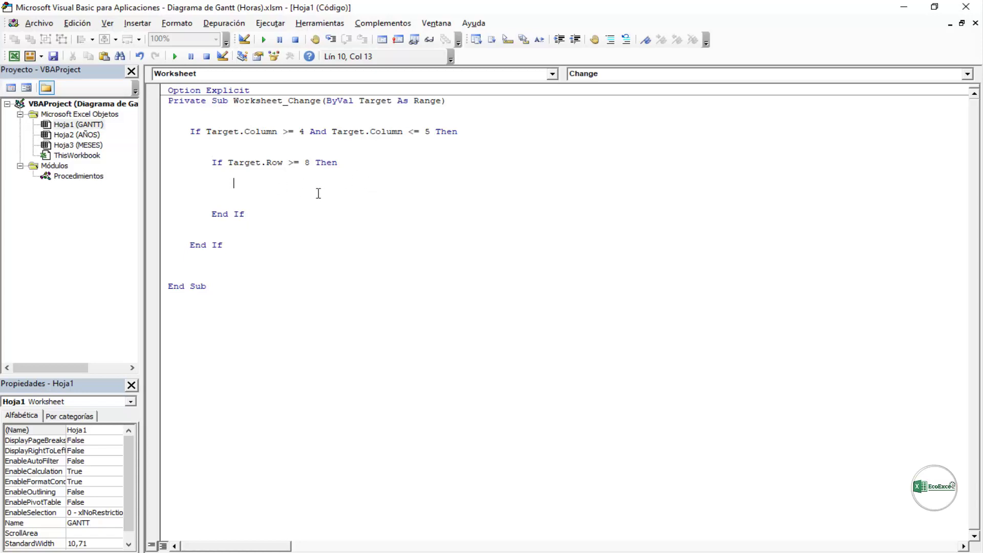
Call Procedimientos.Diagrama_Gantt inside the row check and return to the workbook
double_click(82, 176)
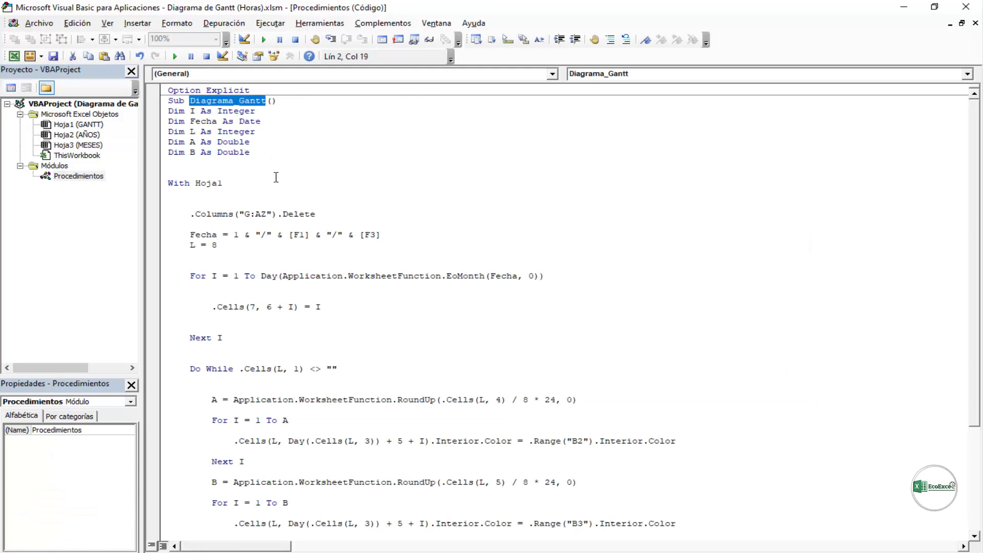
double_click(77, 125)
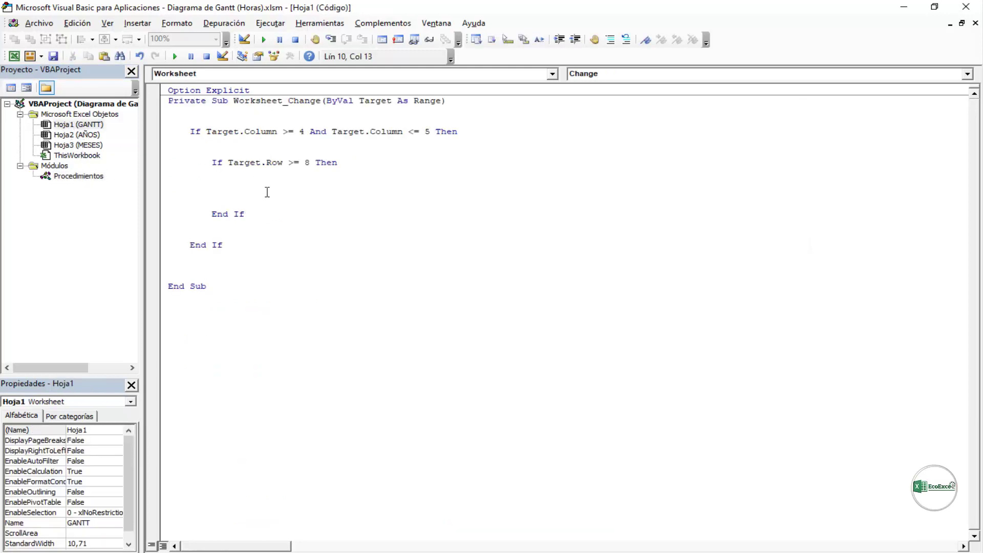
key(Return)
text(p)
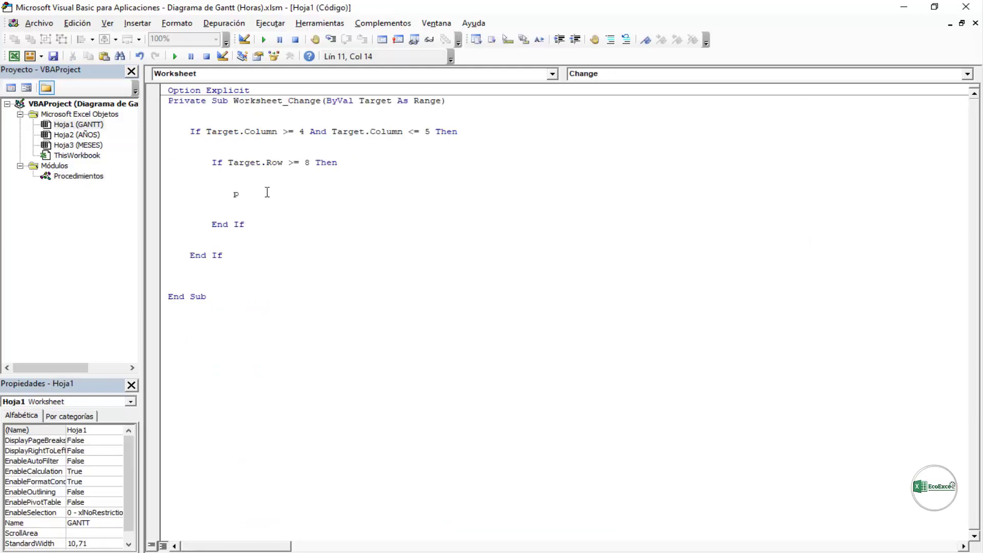
text(rocedimient)
text(os.)
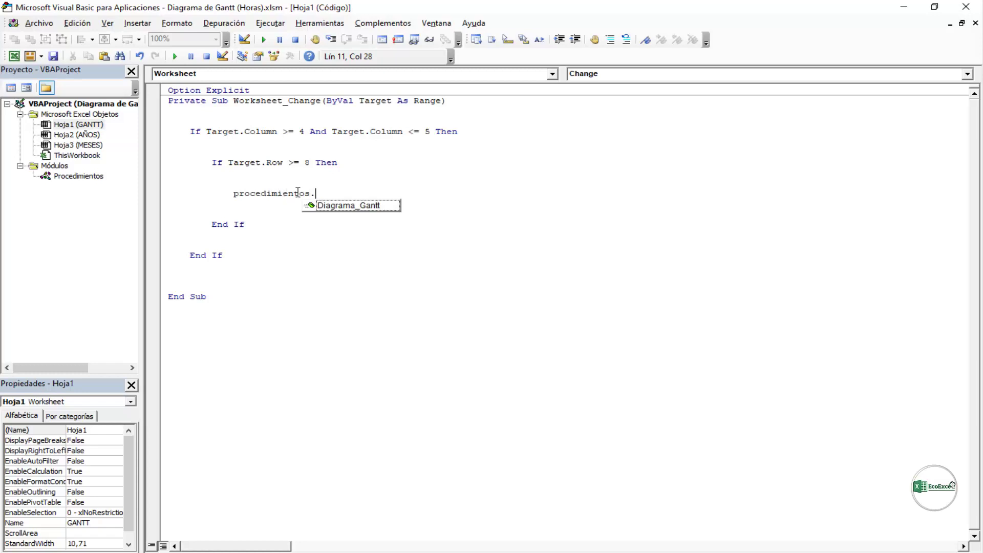
double_click(352, 208)
click(307, 215)
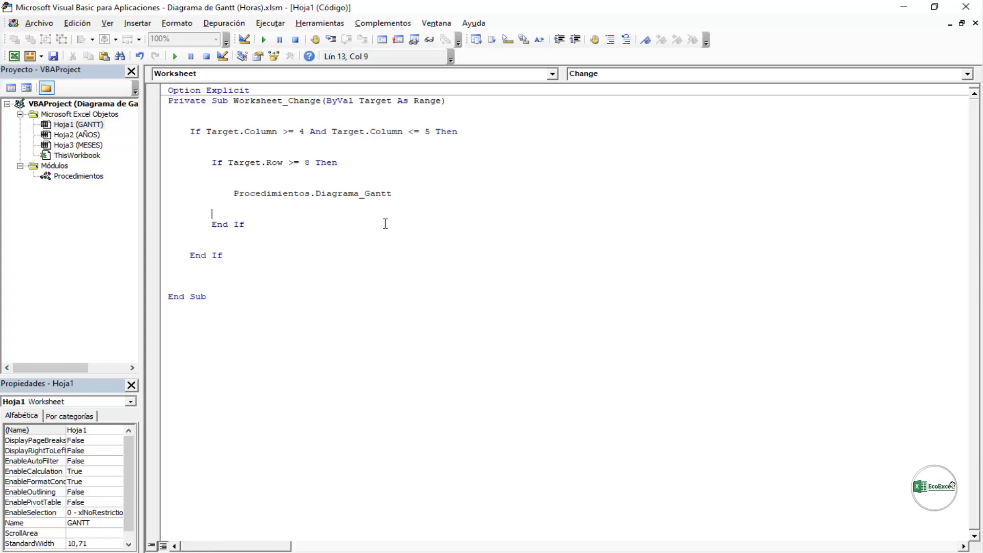
click(902, 8)
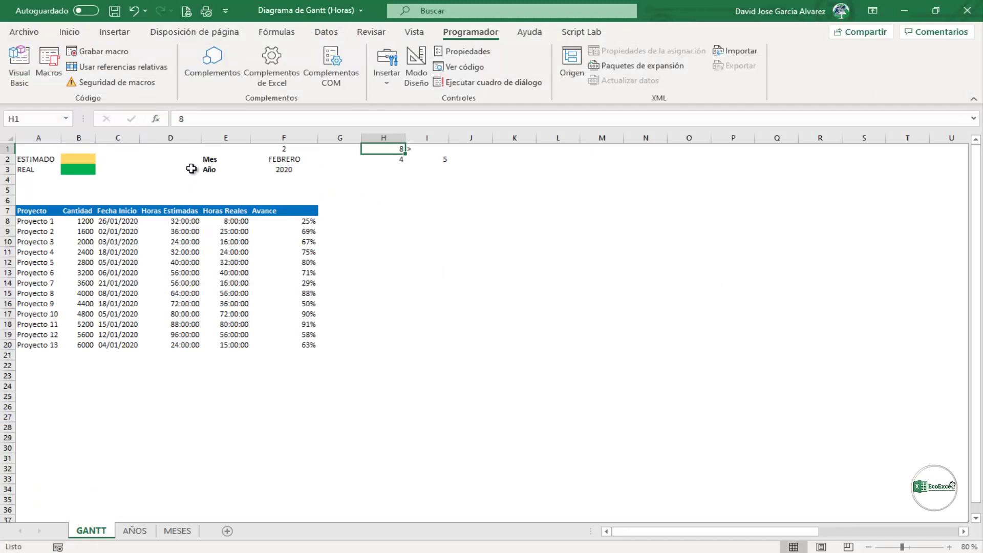
Review the column and row values stored in H1, H2 and I2
click(389, 161)
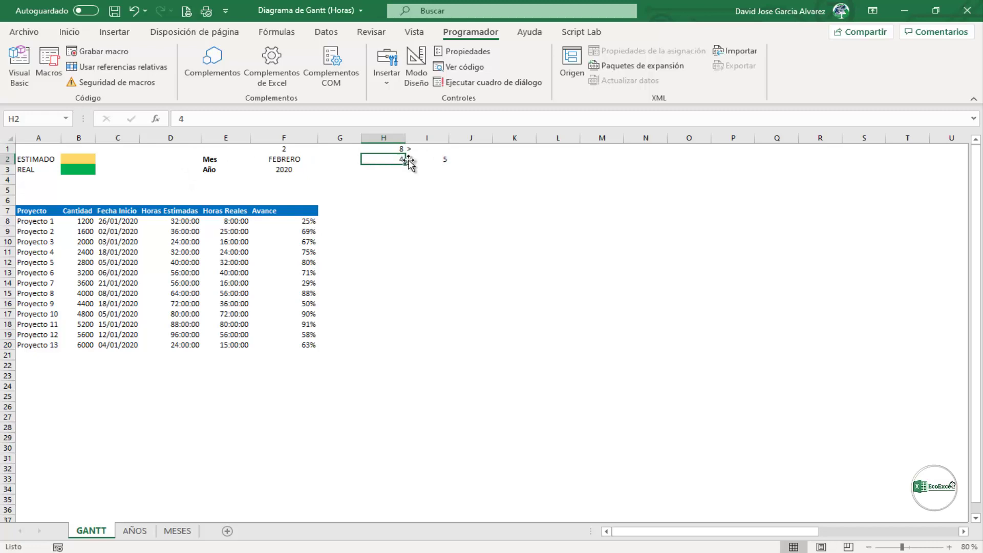
click(428, 158)
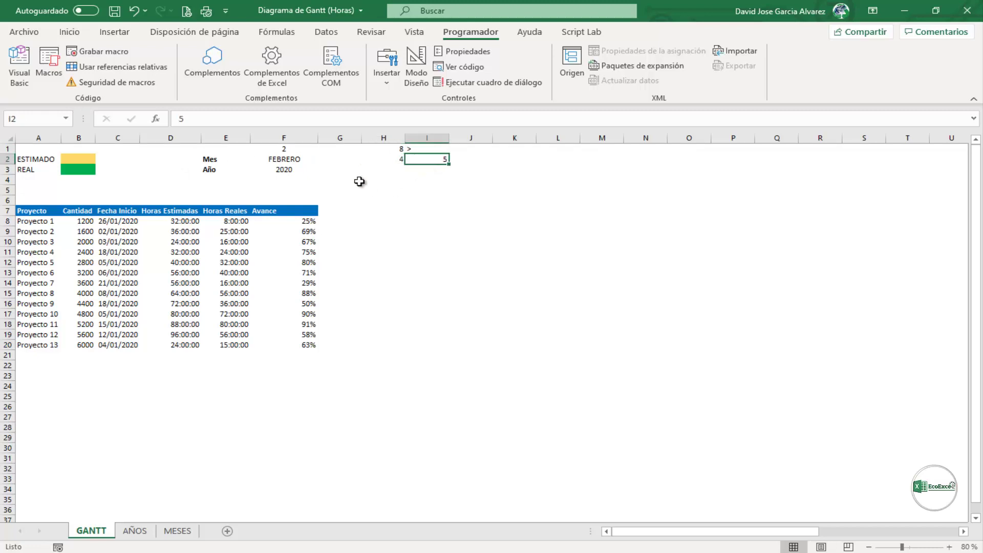
click(8, 224)
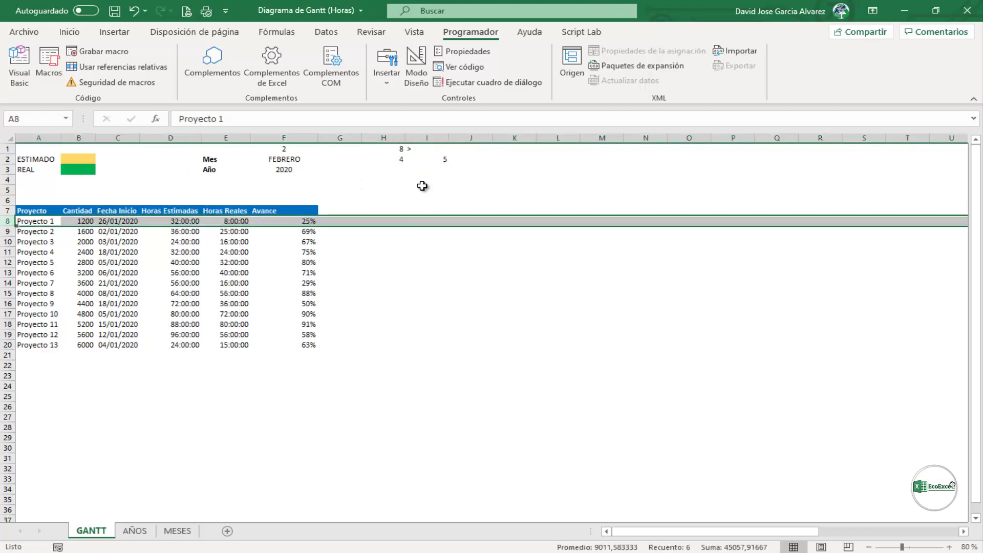
click(400, 150)
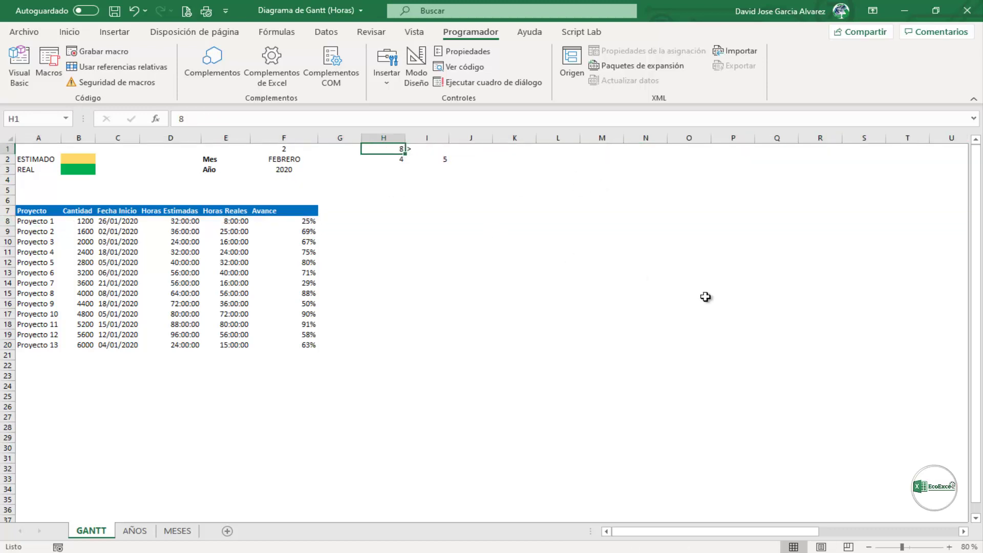
Start Proyecto 14 in row 21 with quantity 1900 and start date 01/01/2020
click(36, 355)
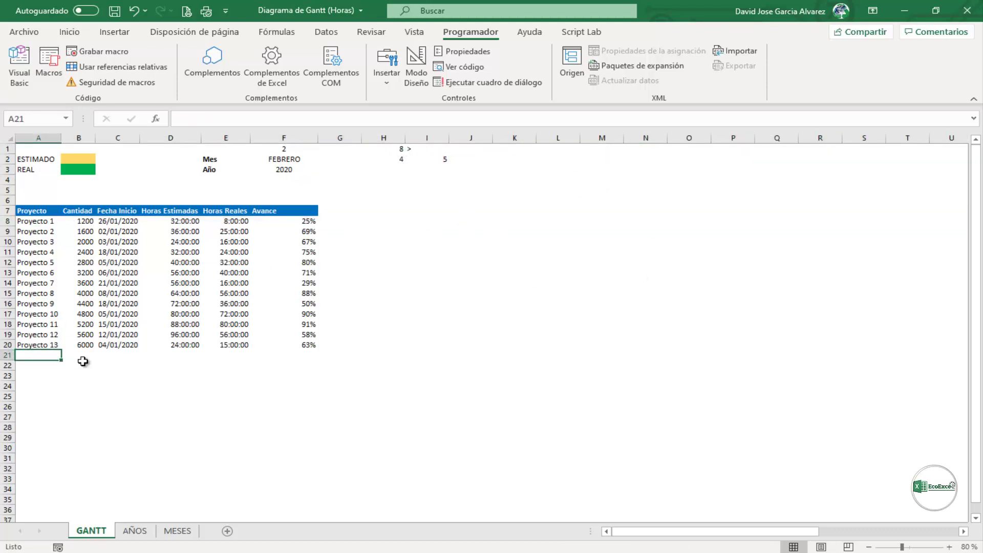
text(PRO)
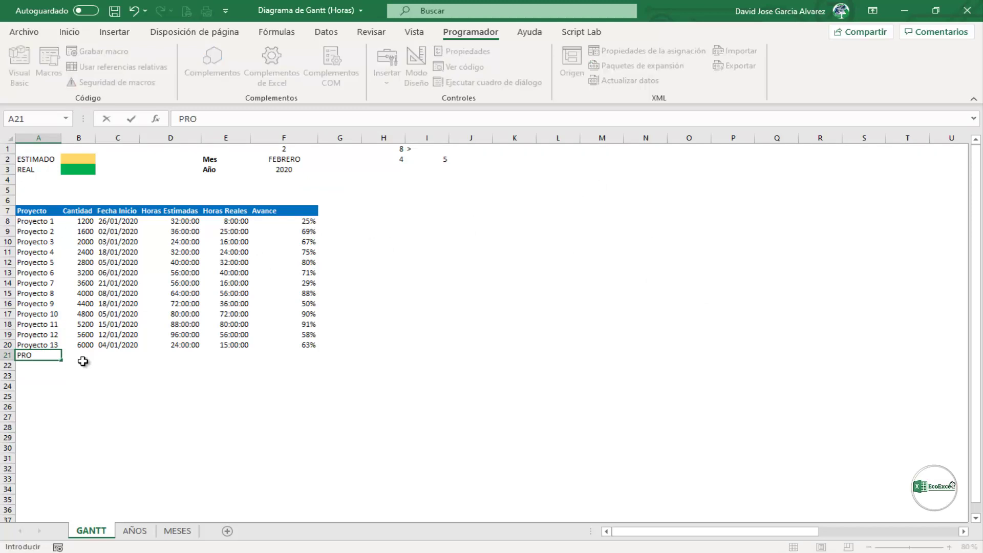
text(YECTO )
text(14)
key(BackSpace)
key(BackSpace)
key(BackSpace)
key(BackSpace)
key(BackSpace)
key(BackSpace)
key(BackSpace)
text(royect)
text(o 14)
key(Tab)
text(1900)
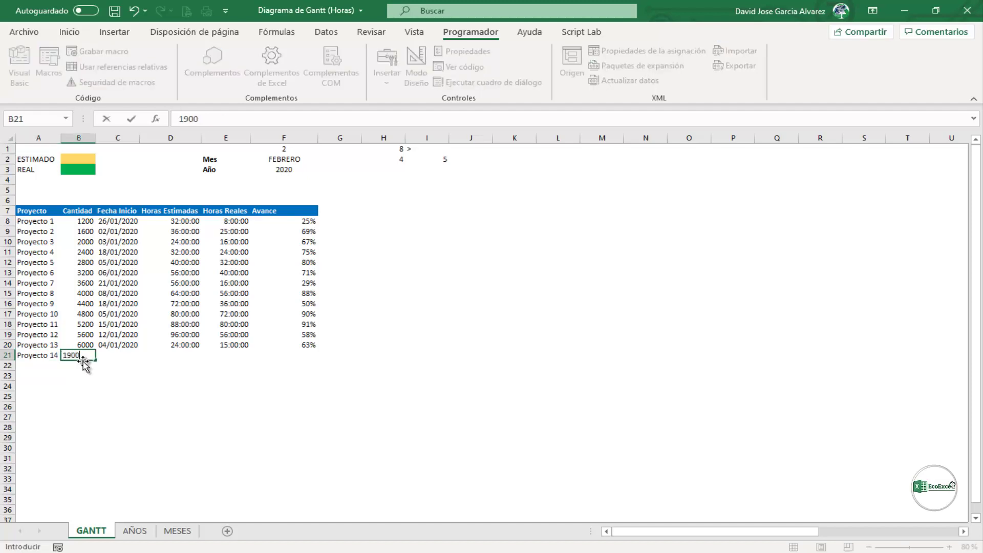
key(Tab)
text(01/)
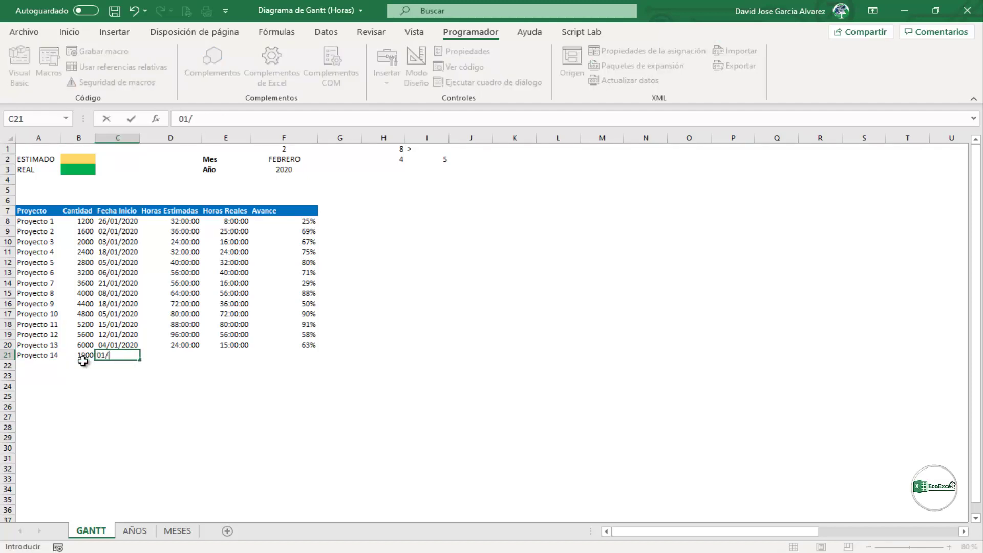
text(01/)
text(2020)
key(Tab)
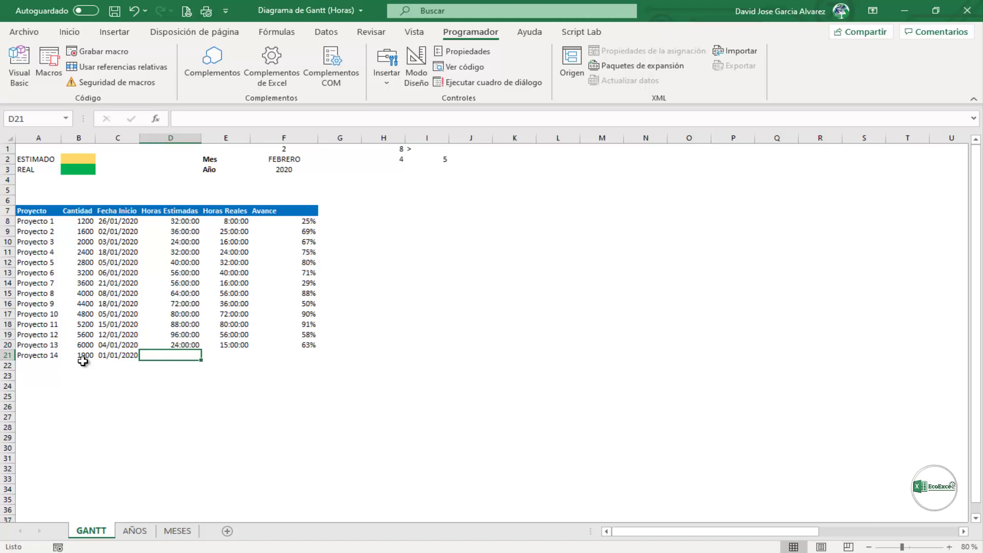
Give Proyecto 14 36:00 estimated and 24:00 real hours
text(36)
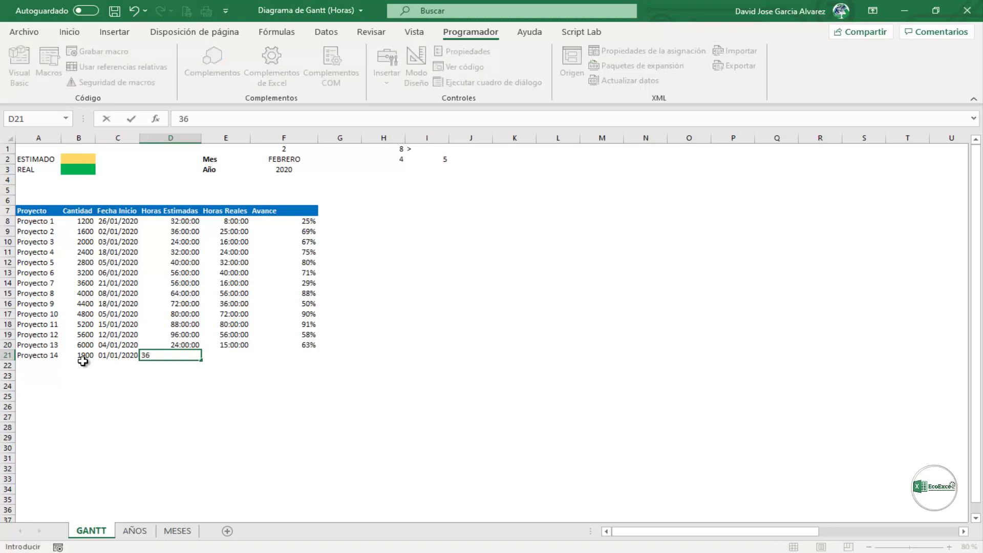
text(:00)
key(Tab)
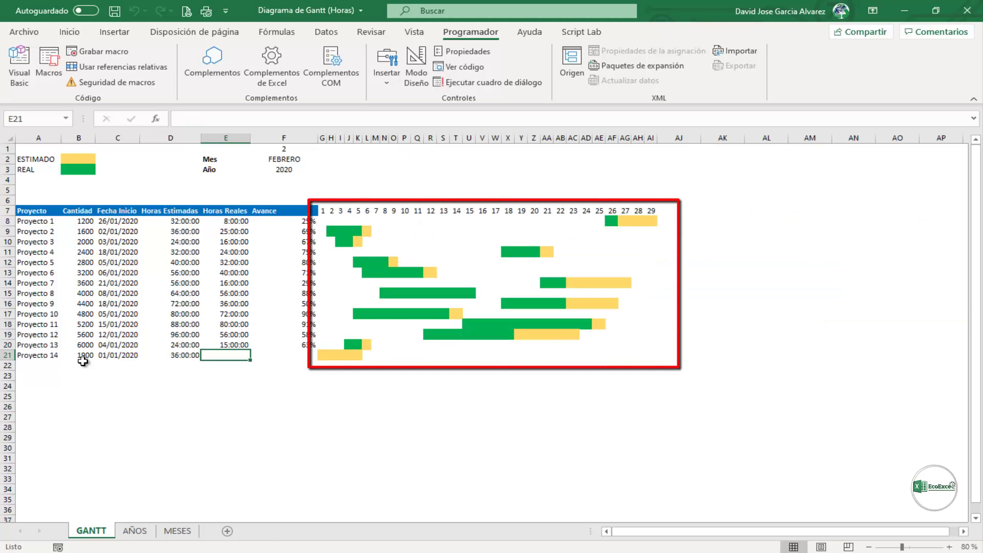
text(24:00)
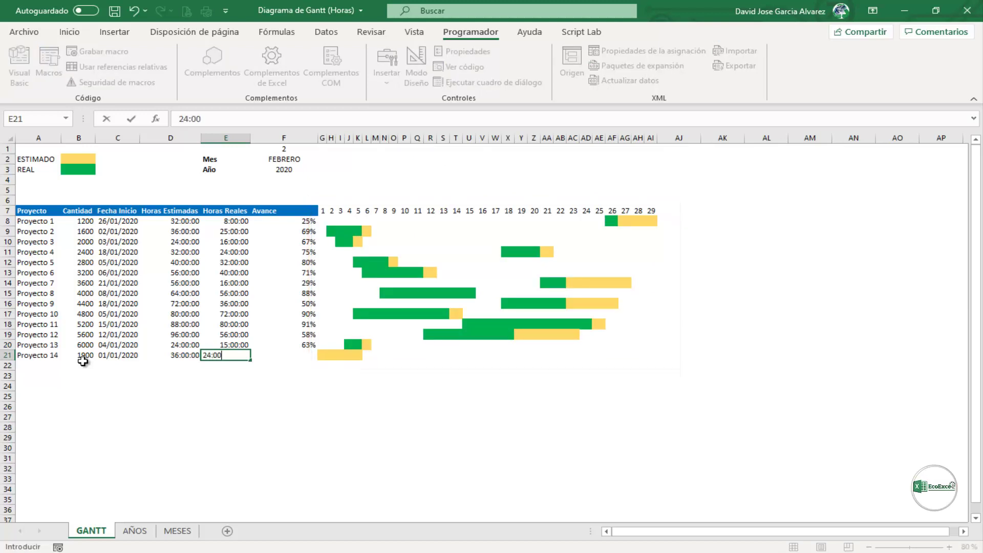
key(Tab)
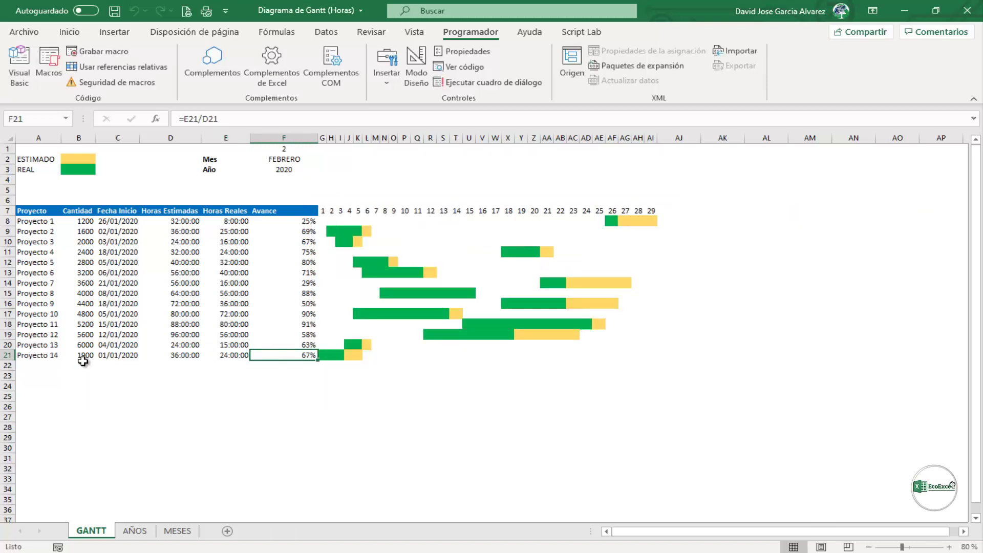
Copy the Avance formula from F21 down to F34
click(263, 345)
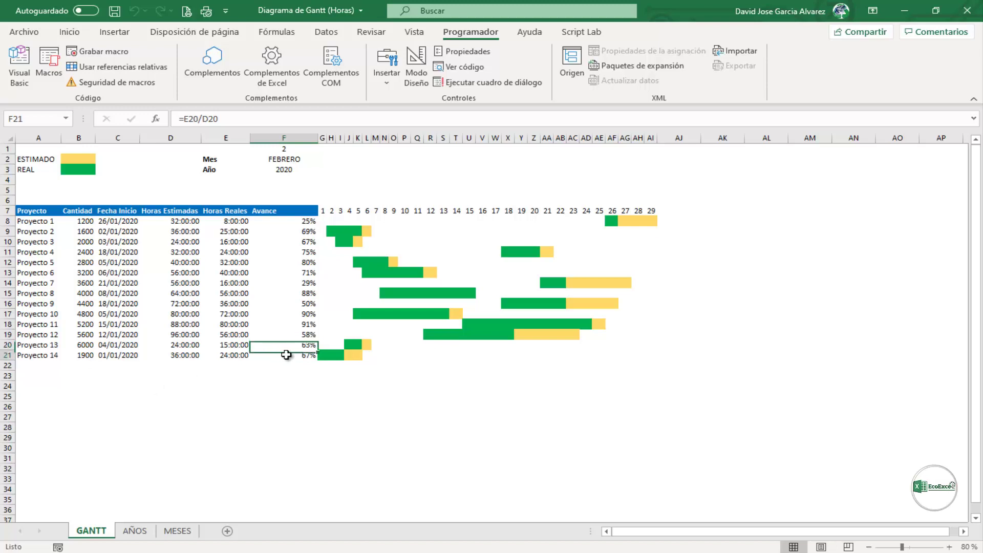
click(287, 354)
drag(318, 360, 323, 491)
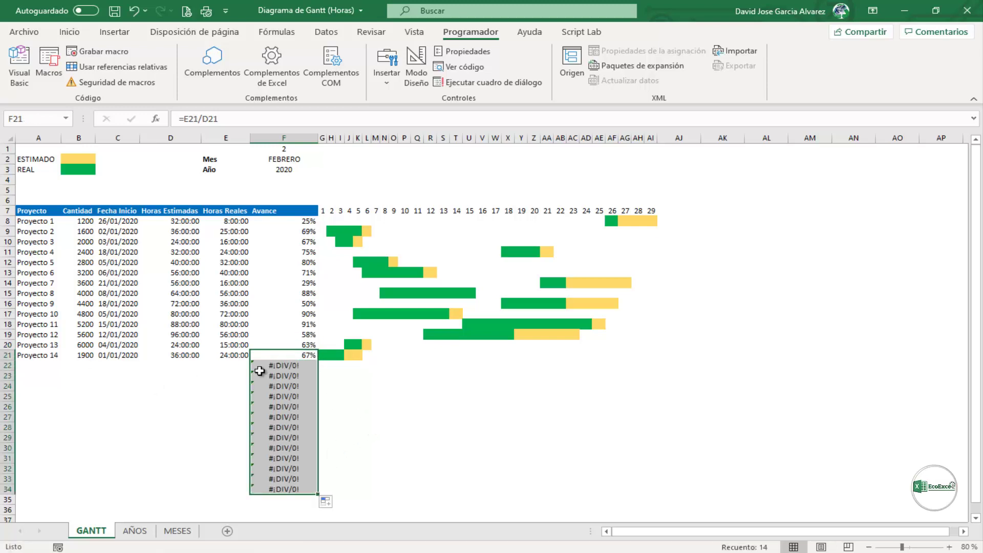
click(288, 221)
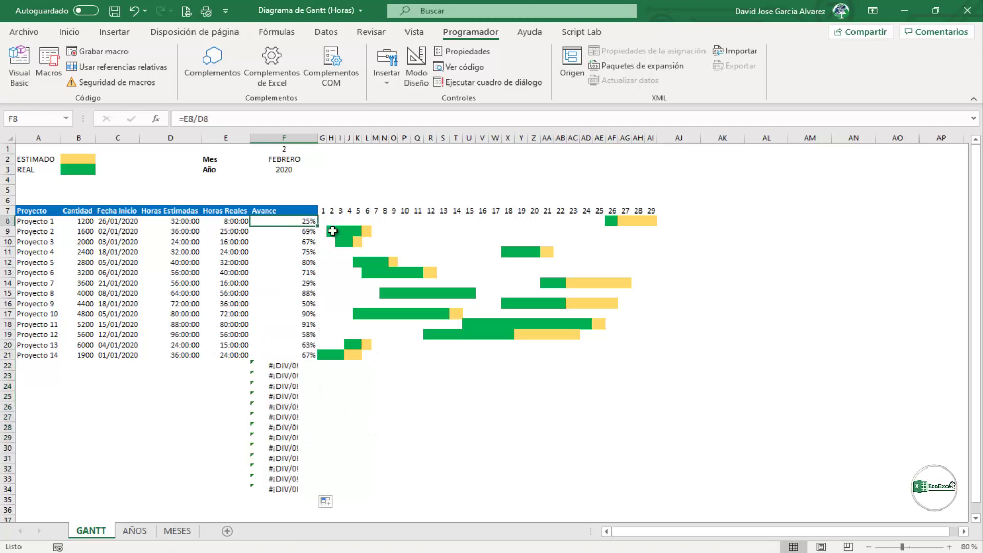
click(281, 365)
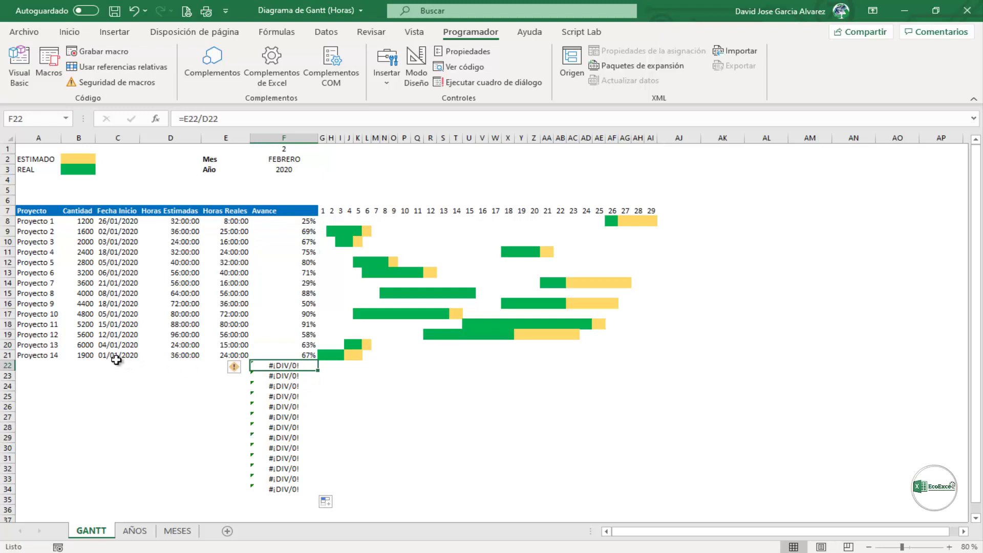
click(39, 364)
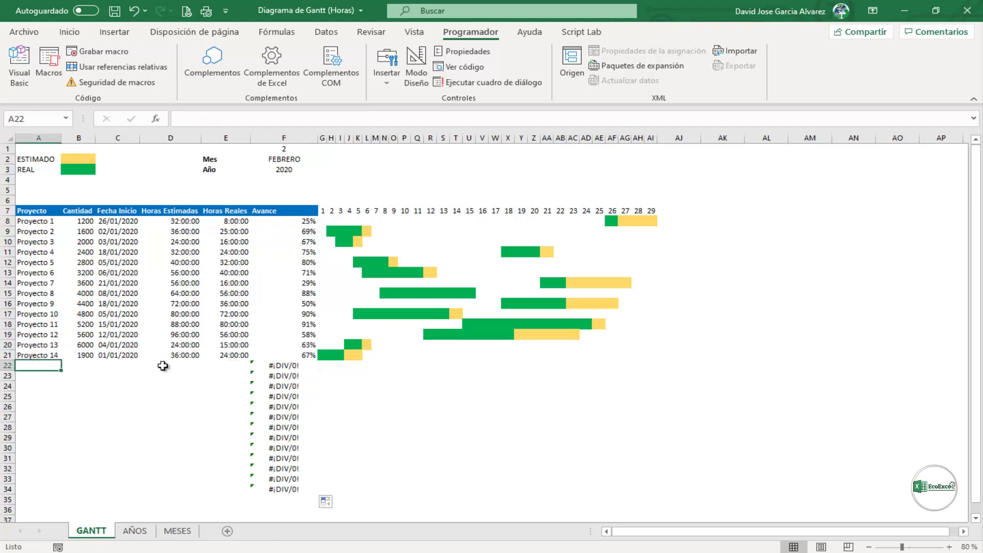
Enter Proyecto 15 in row 22 with quantity 1450 and start date 15/01/2020
text(pr)
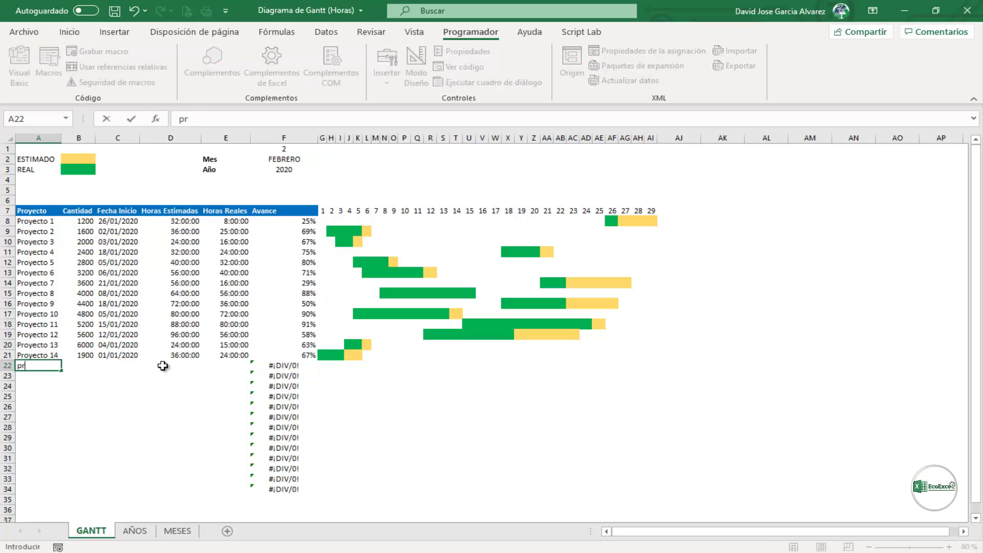
text(oyeco)
key(BackSpace)
key(BackSpace)
key(BackSpace)
key(BackSpace)
key(BackSpace)
key(BackSpace)
key(BackSpace)
text(Proyecto )
text(15)
key(Tab)
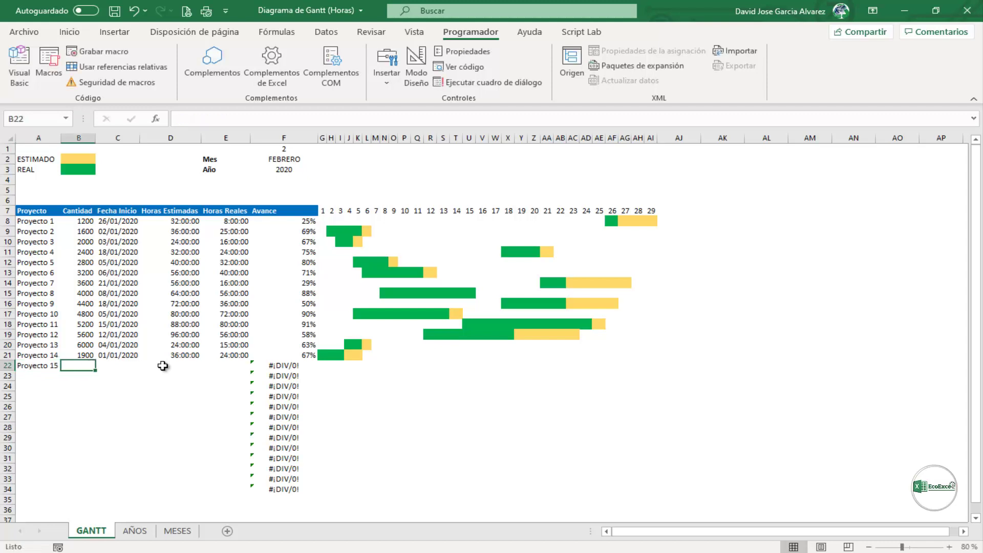
text(1)
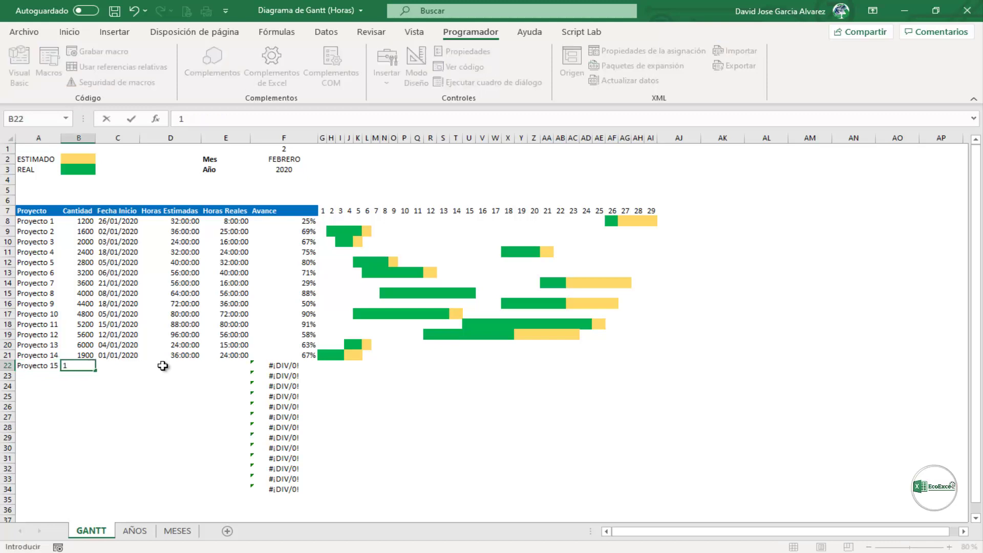
text(450)
key(Tab)
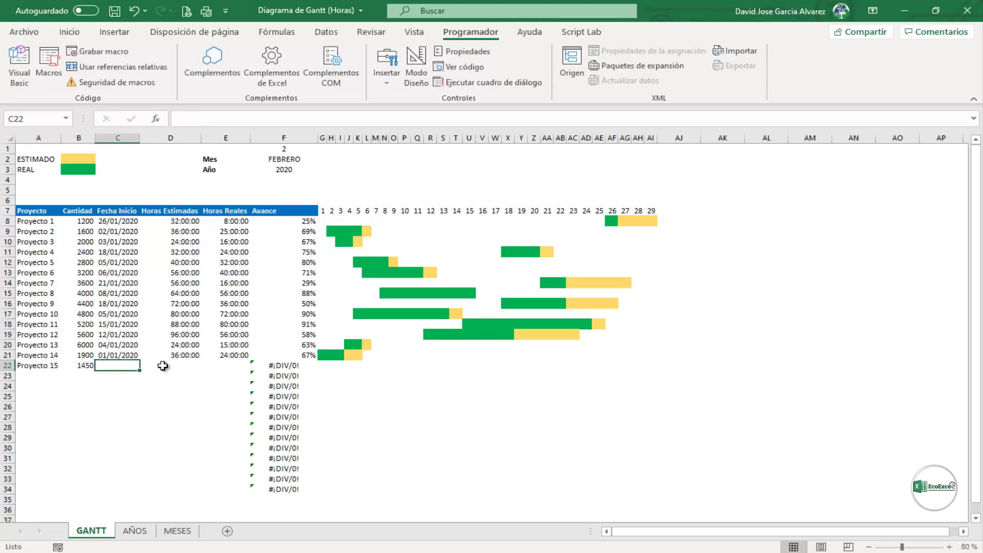
text(15/01)
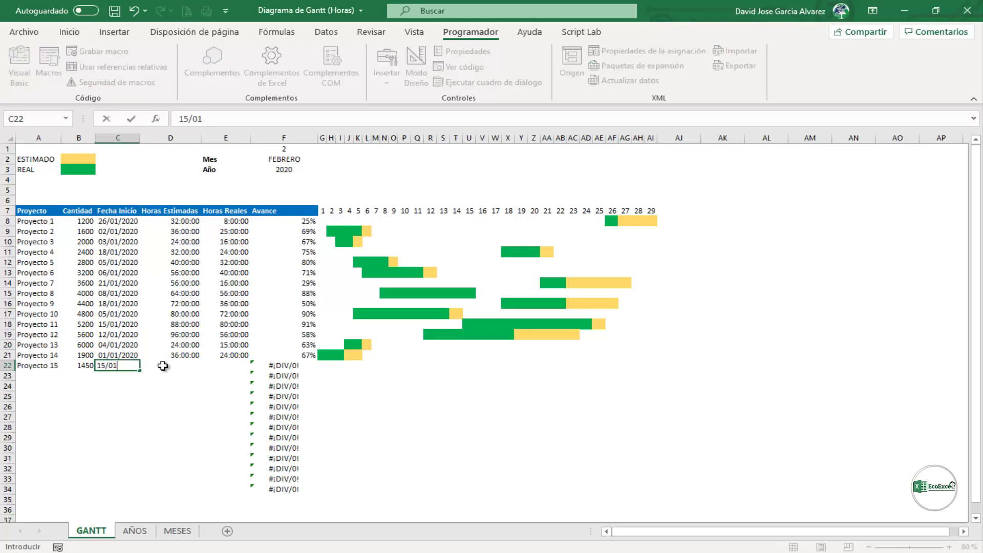
text(/2020)
key(Tab)
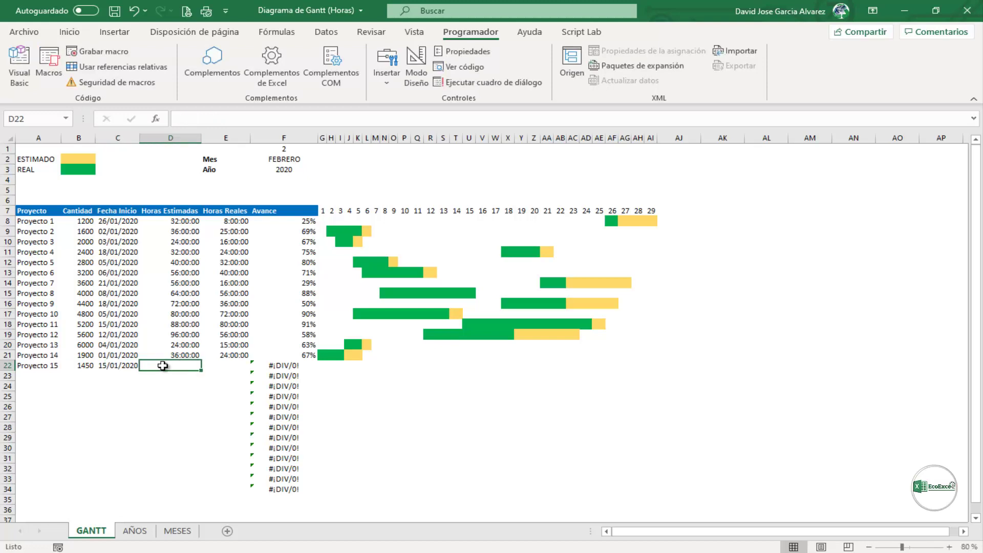
Give Proyecto 15 144:00 estimated and 72:00 real hours
text(144)
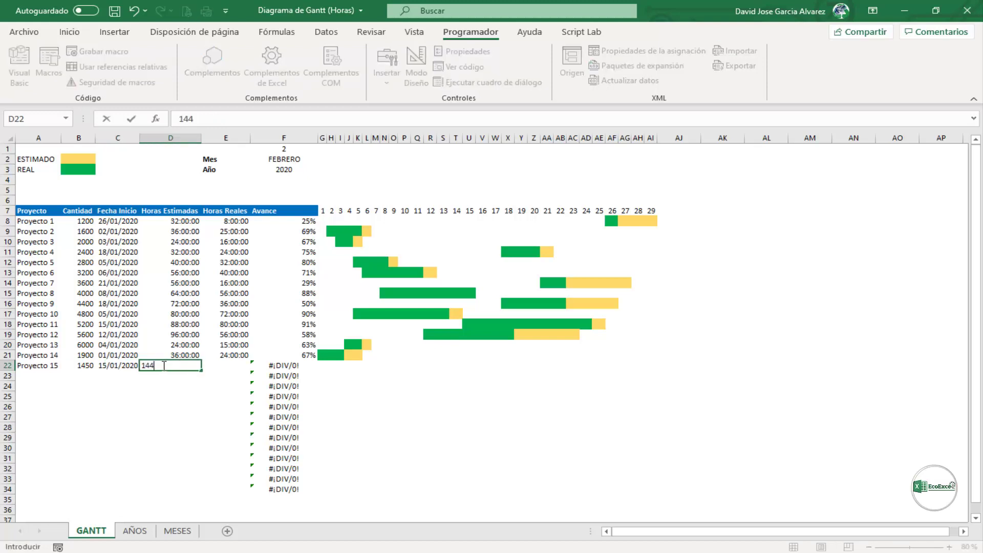
text(:00)
key(Tab)
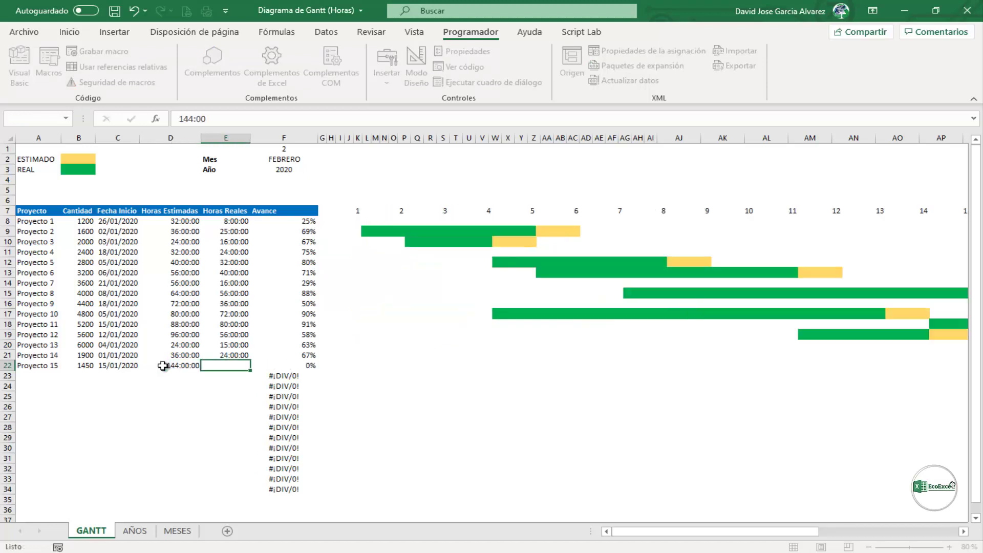
text(02:)
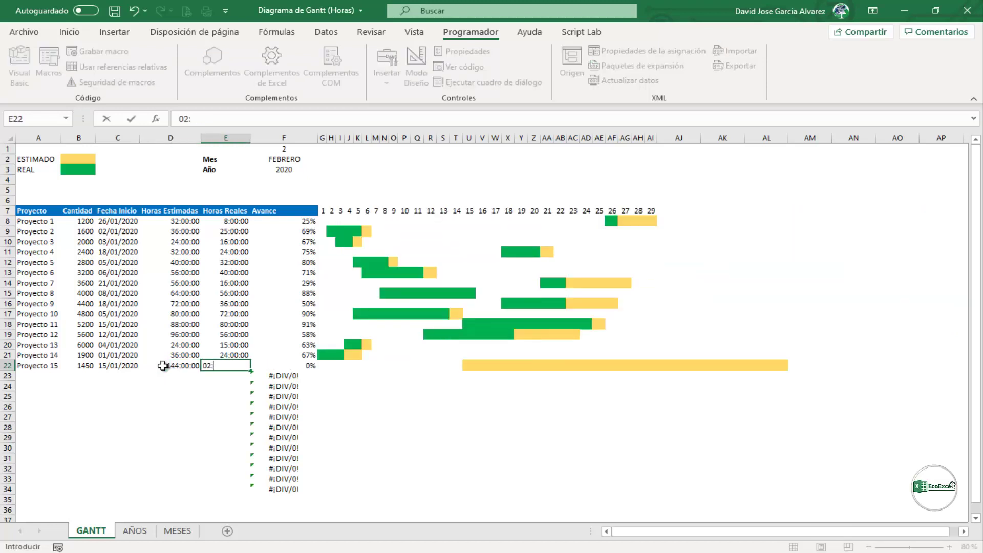
key(BackSpace)
key(BackSpace)
key(BackSpace)
text(72)
text(:00)
key(Tab)
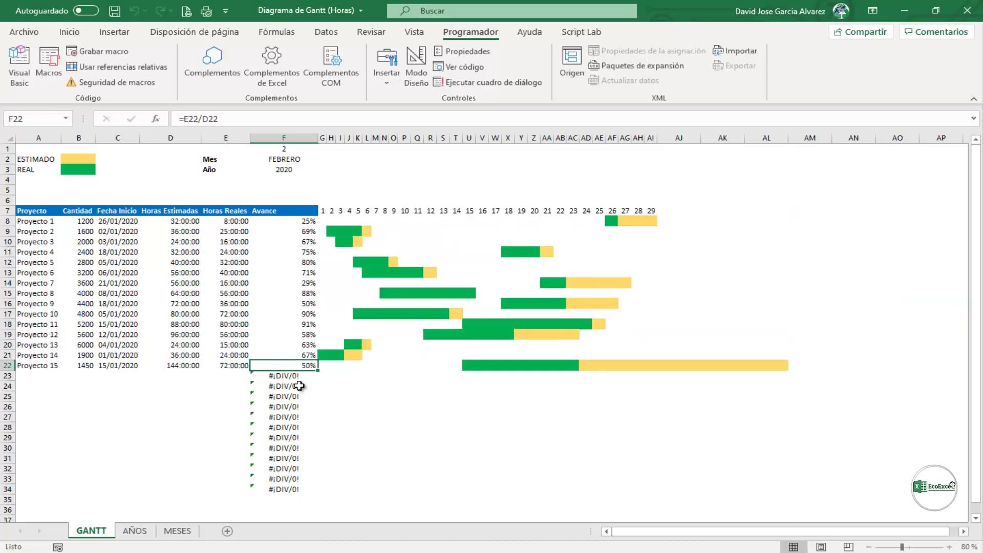
Clear the #¡DIV/0! cells in F23:F35
drag(272, 375, 272, 500)
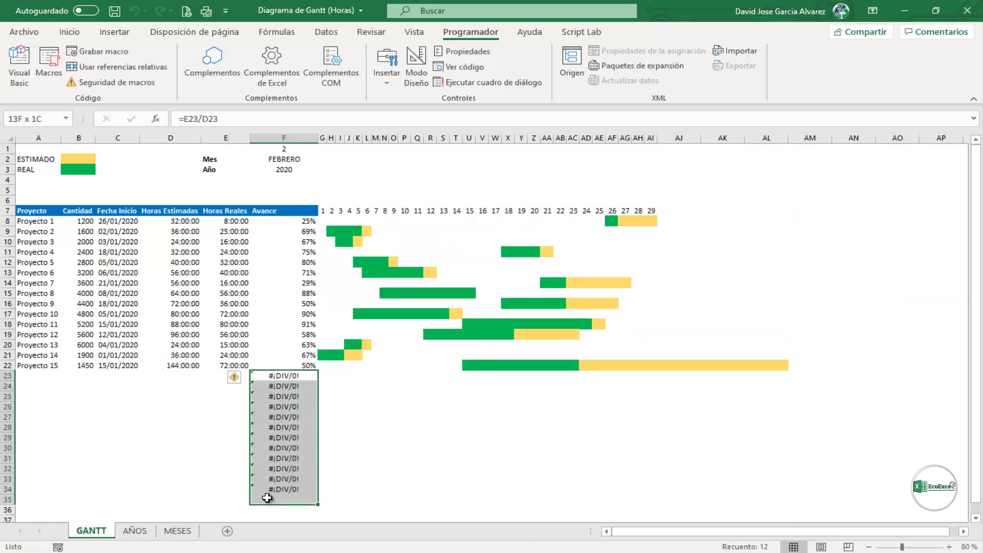
key(Delete)
click(384, 437)
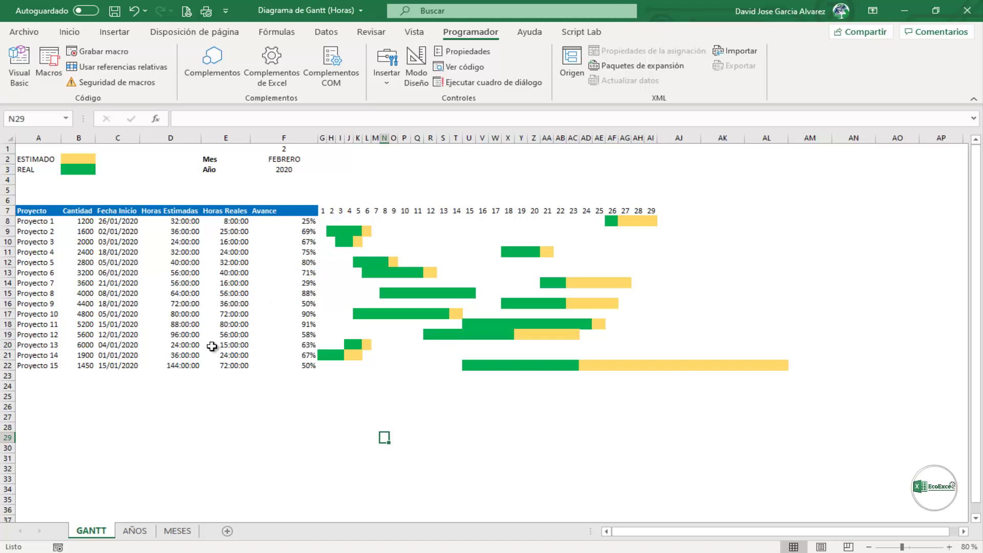
Change Proyecto 15's estimated hours in D22 to 96:00
click(193, 366)
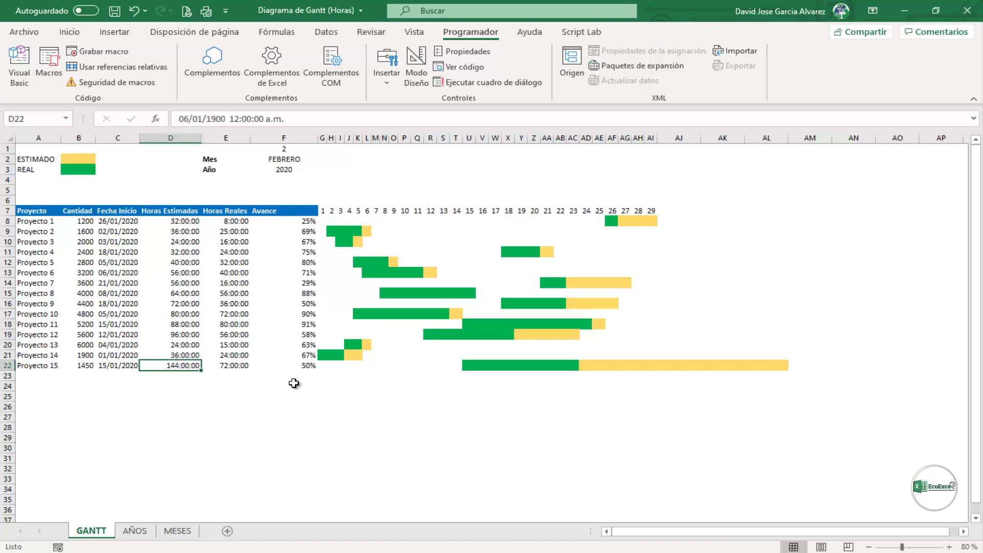
text(96:00)
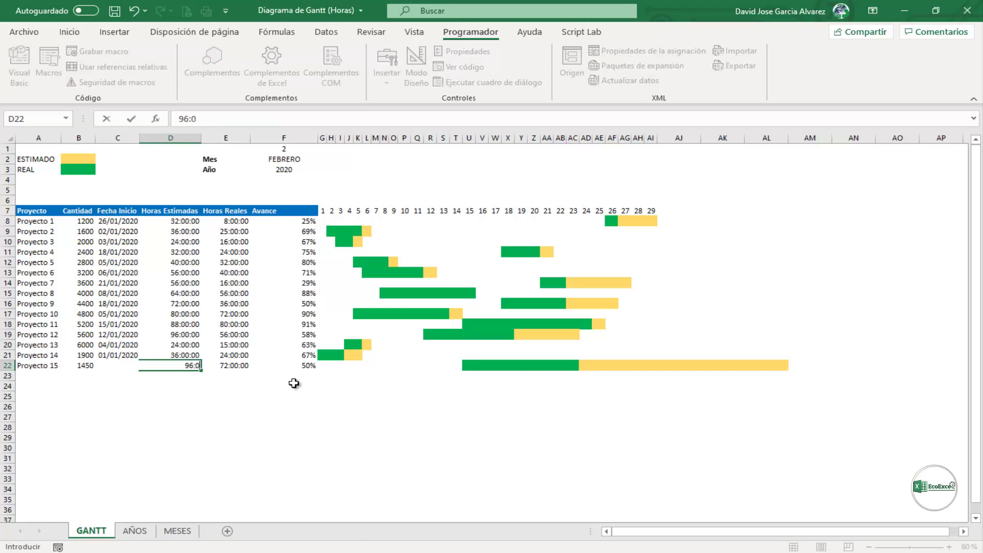
key(Return)
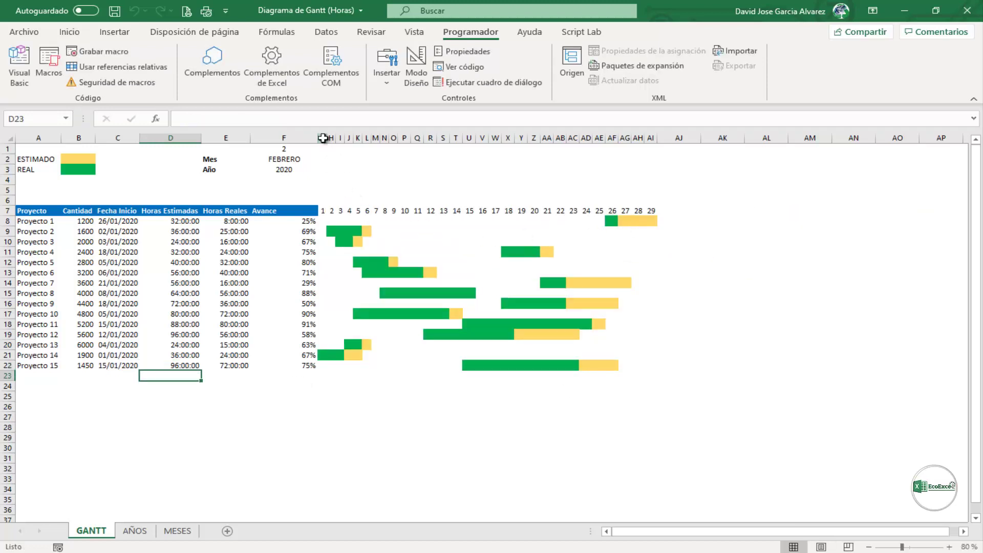
drag(322, 138, 660, 138)
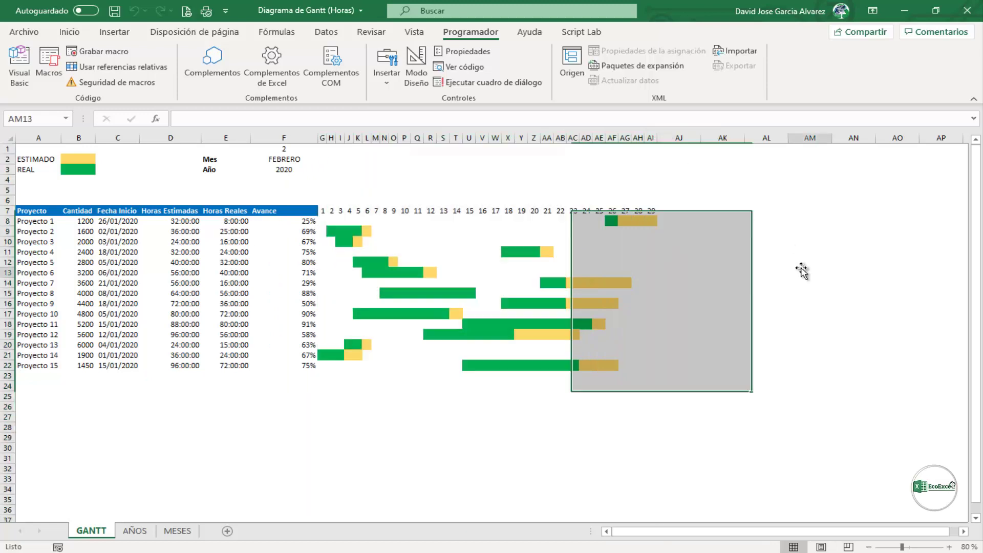
click(803, 270)
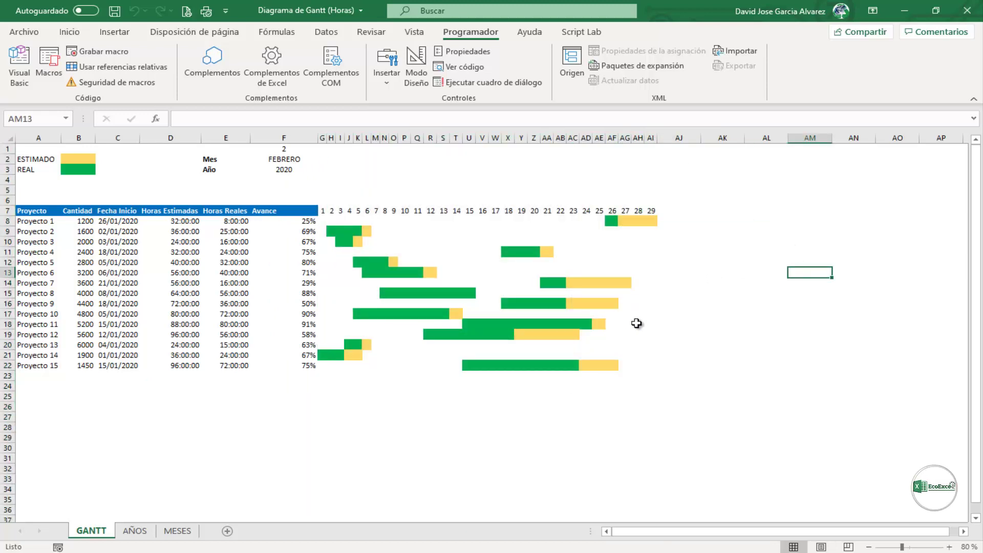